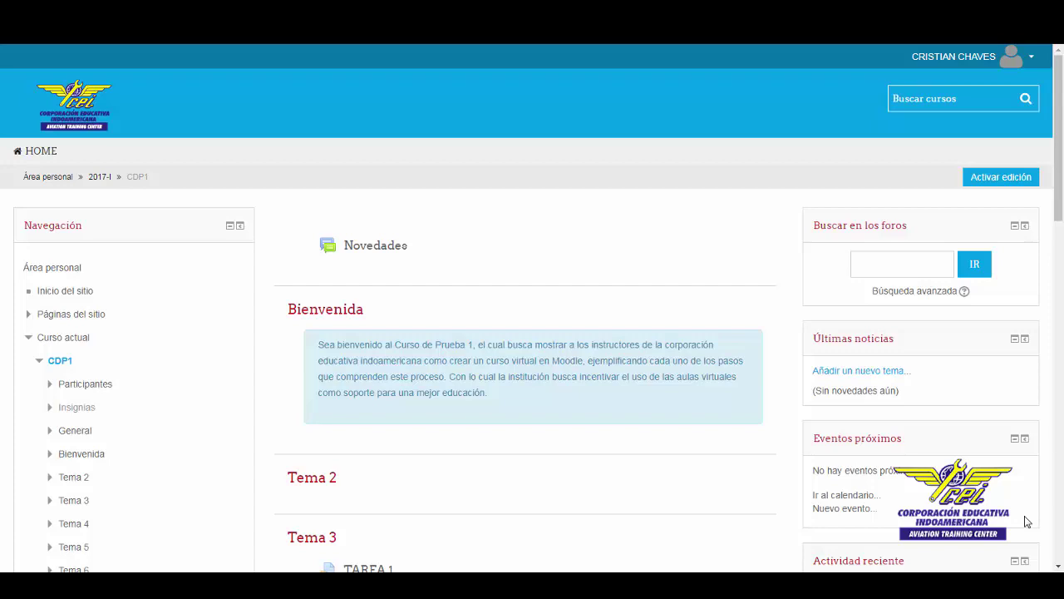
# Turn on course editing and add a Cuestionario activity to the Tema 2 section
pyautogui.click(1003, 178)
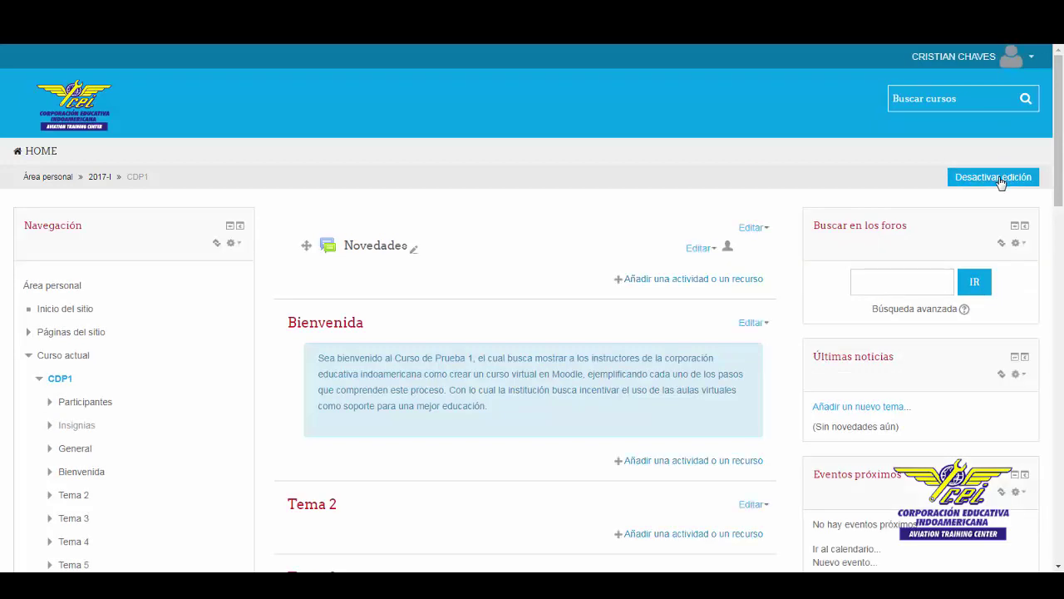
pyautogui.scroll(-2, 821, 227)
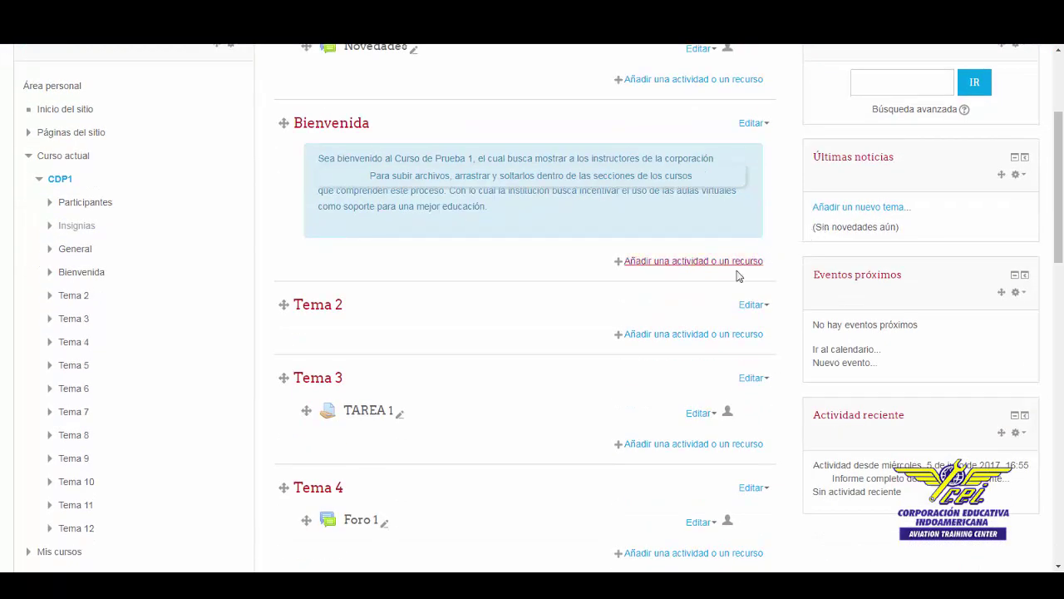
pyautogui.click(690, 335)
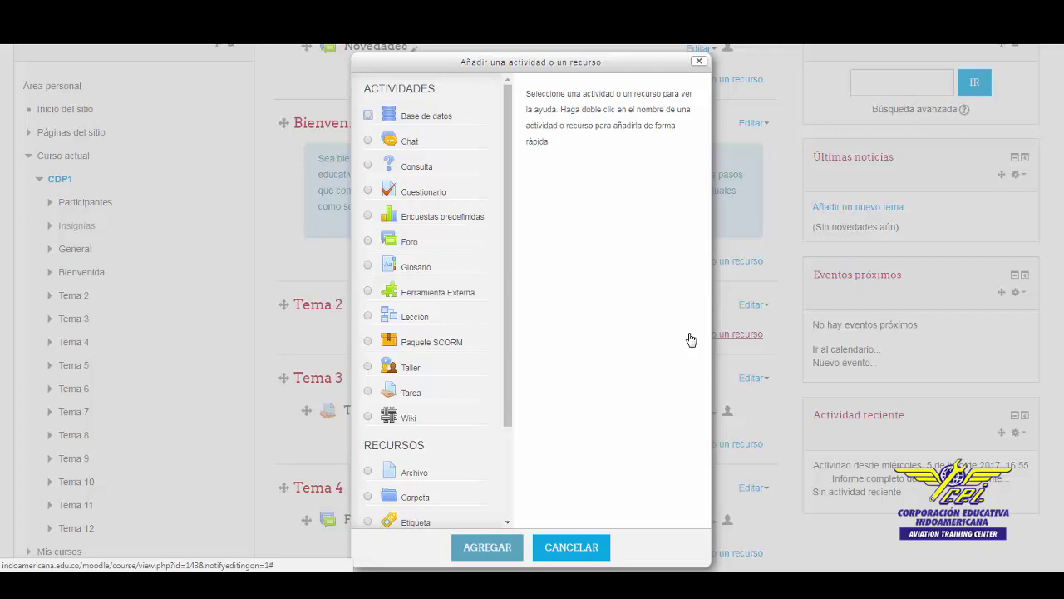
pyautogui.click(369, 193)
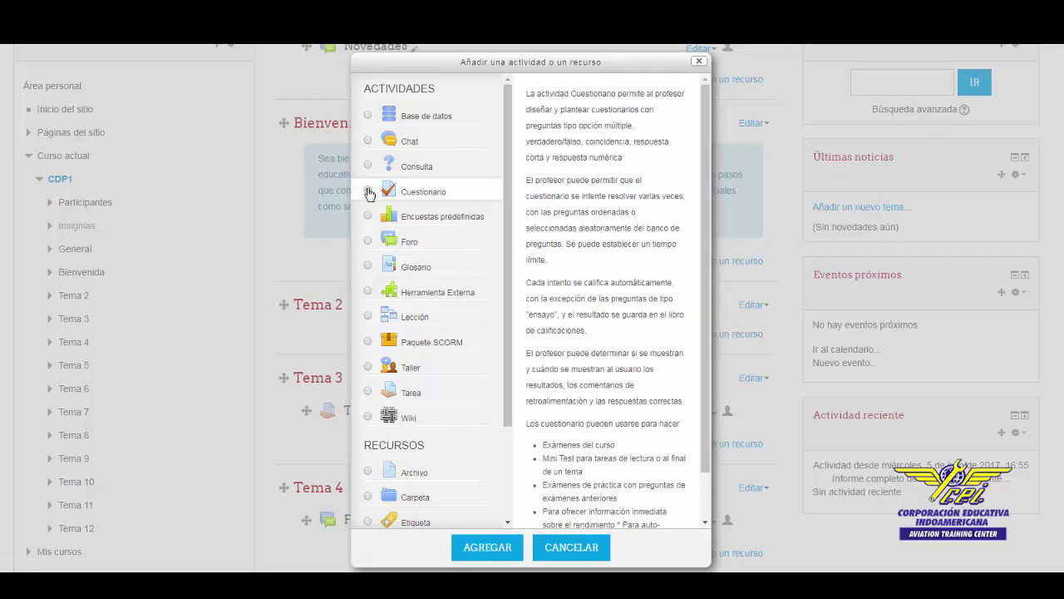
pyautogui.click(488, 549)
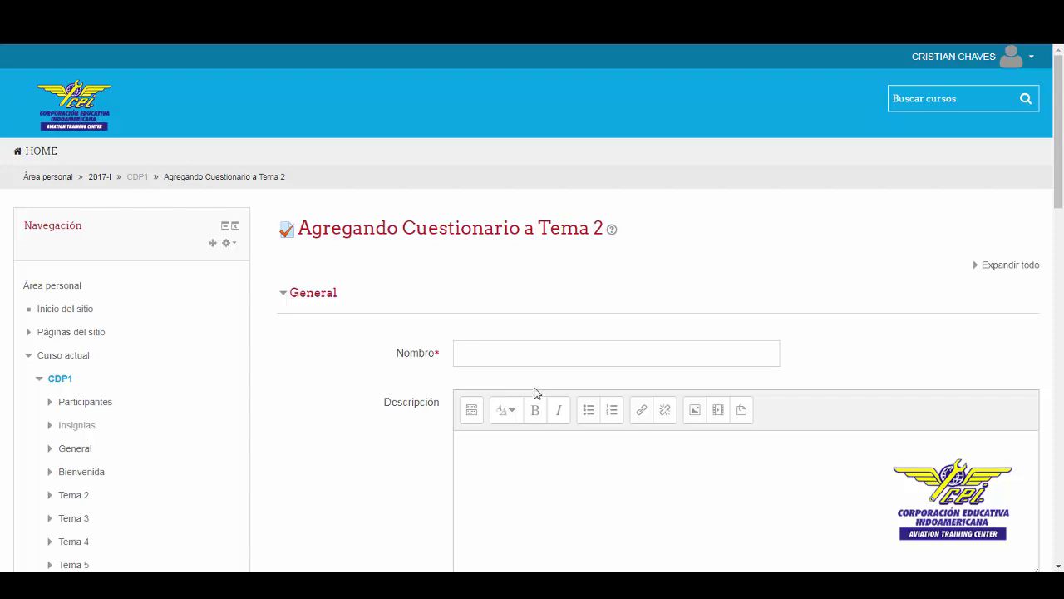
# Name the new quiz "Cuestionario 1"
pyautogui.click(521, 345)
pyautogui.write('Cuestionario ')
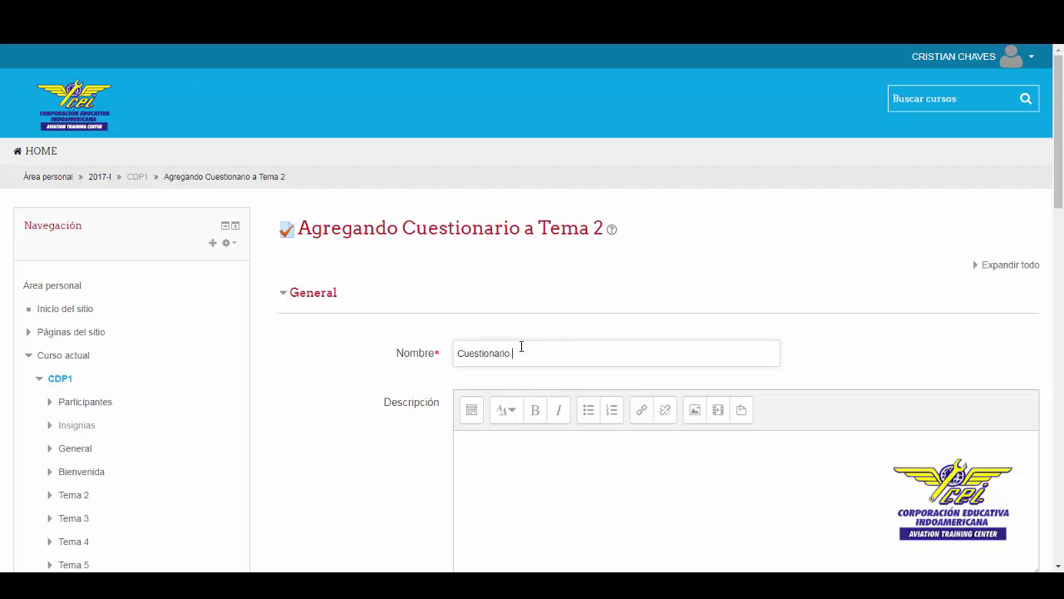
pyautogui.write('1')
# Expand the Temporalización settings and examine the opening, closing and time limit fields and the choices for when time has expired
pyautogui.scroll(-2, 523, 349)
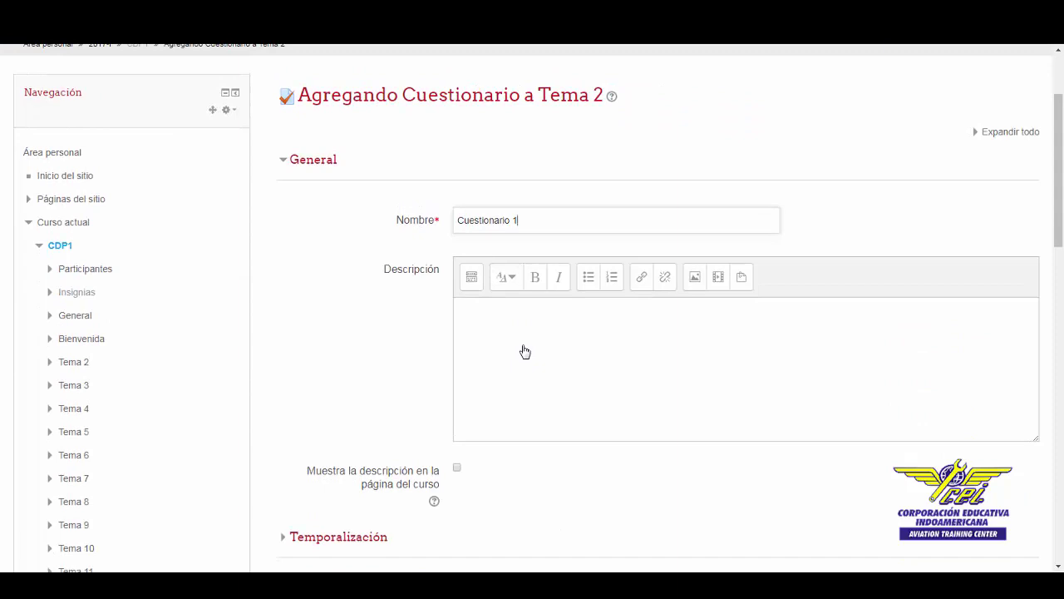
pyautogui.scroll(-3, 524, 349)
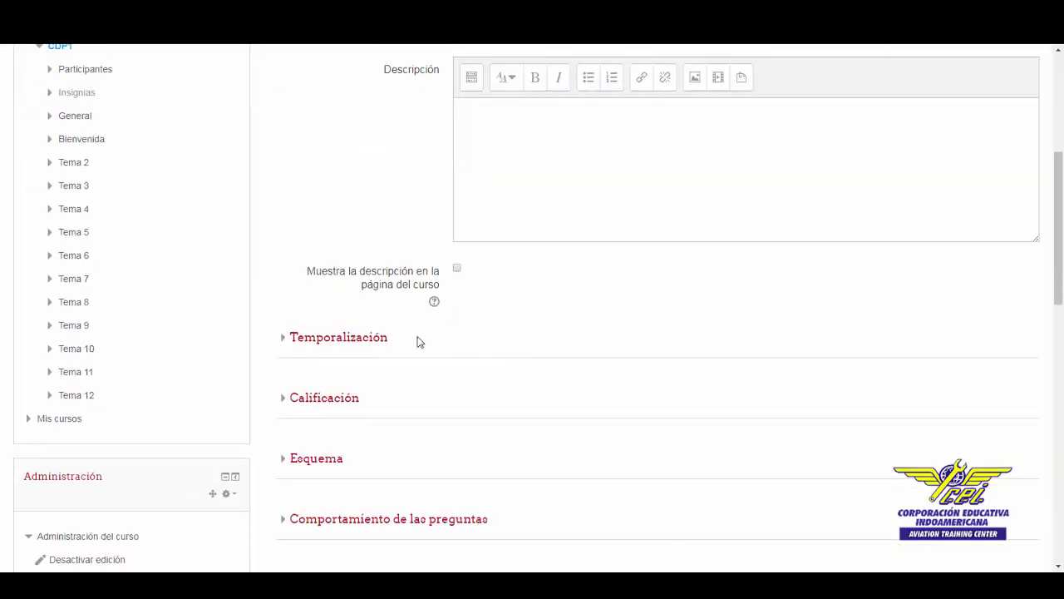
pyautogui.click(363, 338)
pyautogui.scroll(-1, 436, 325)
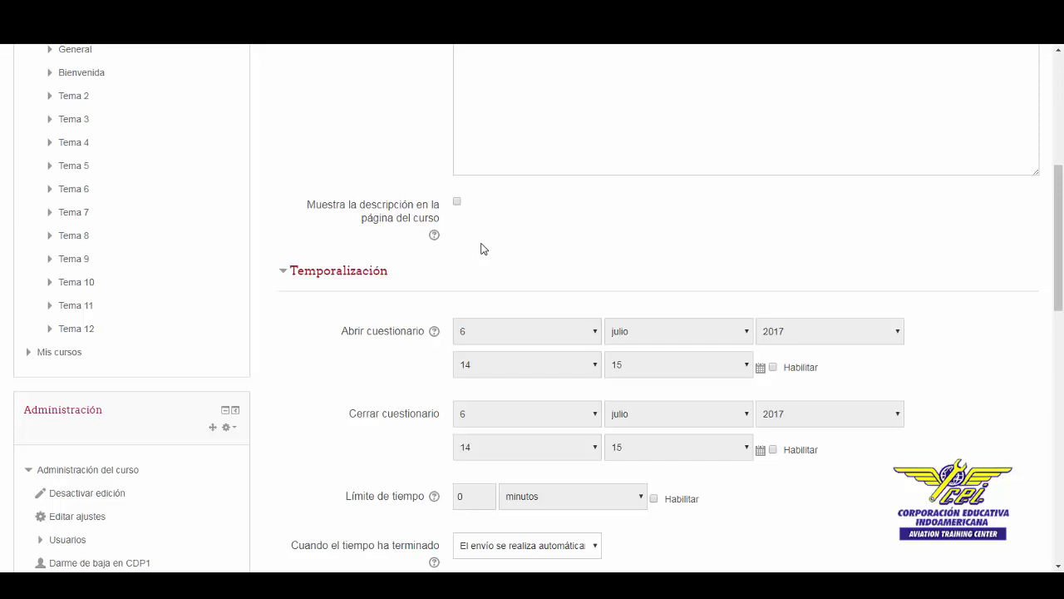
pyautogui.scroll(-2, 565, 253)
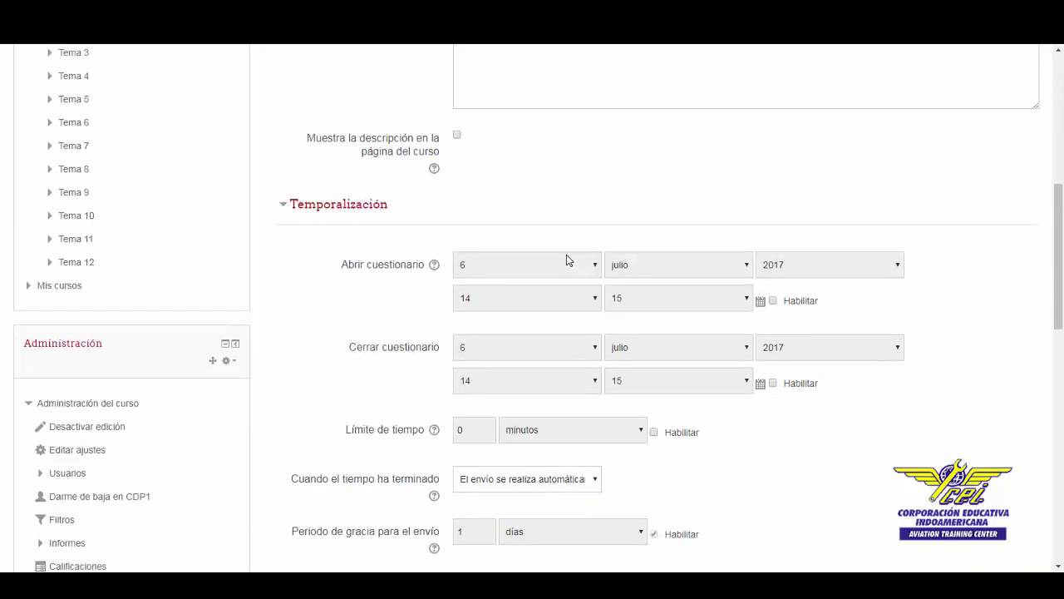
pyautogui.scroll(-1, 566, 254)
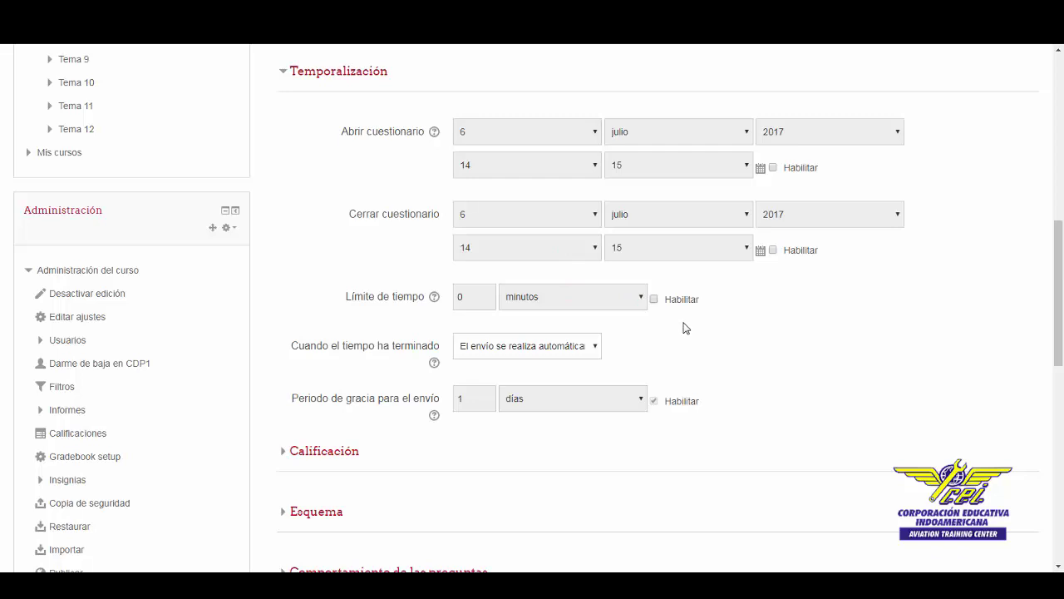
pyautogui.click(599, 349)
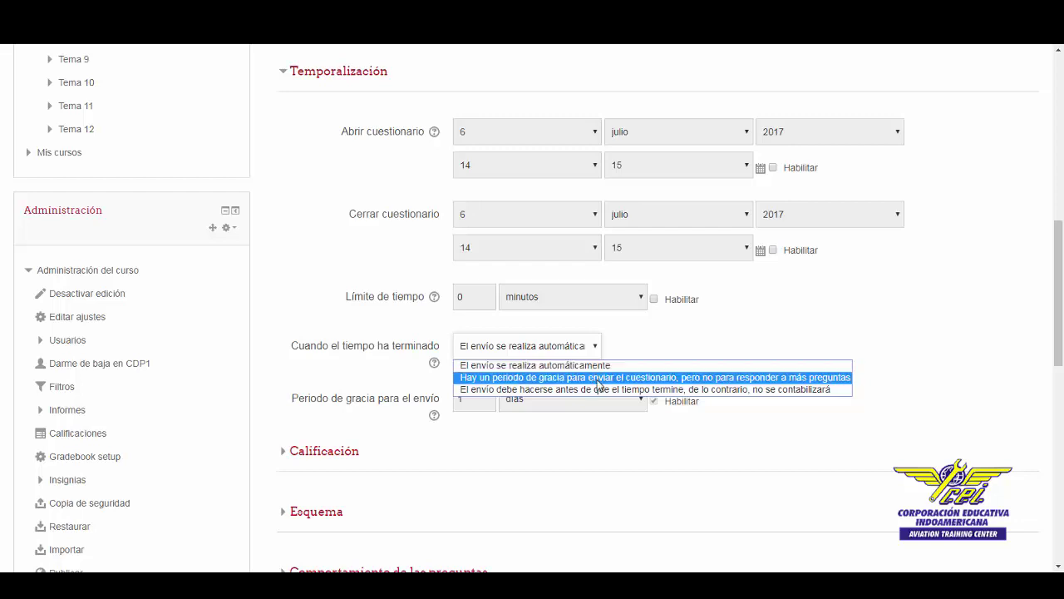
pyautogui.click(739, 417)
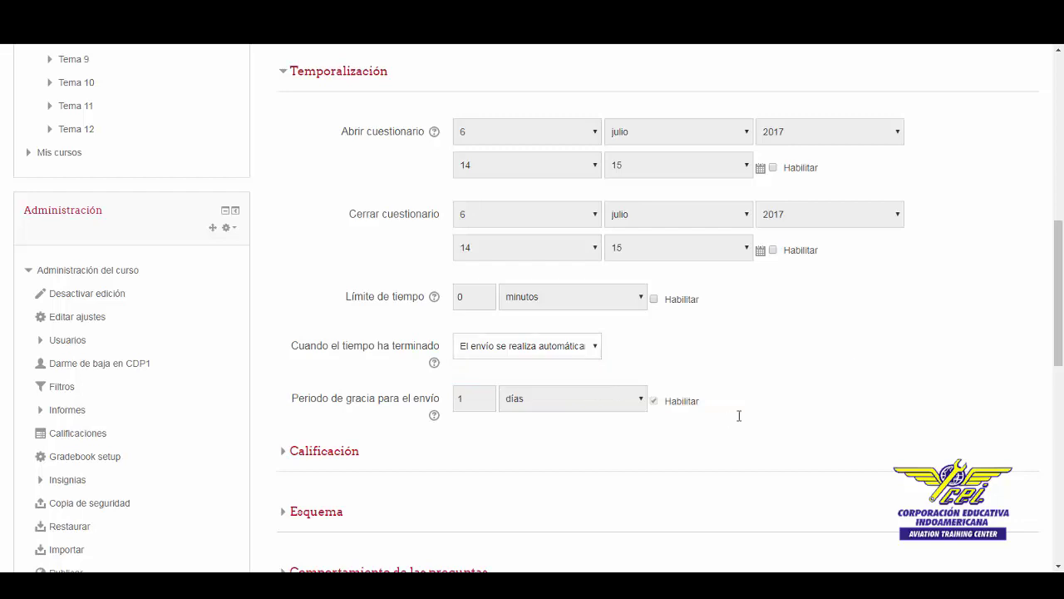
# Expand the Calificación settings and examine the choices for allowed attempts and grading method
pyautogui.scroll(-1, 718, 351)
pyautogui.scroll(-3, 717, 350)
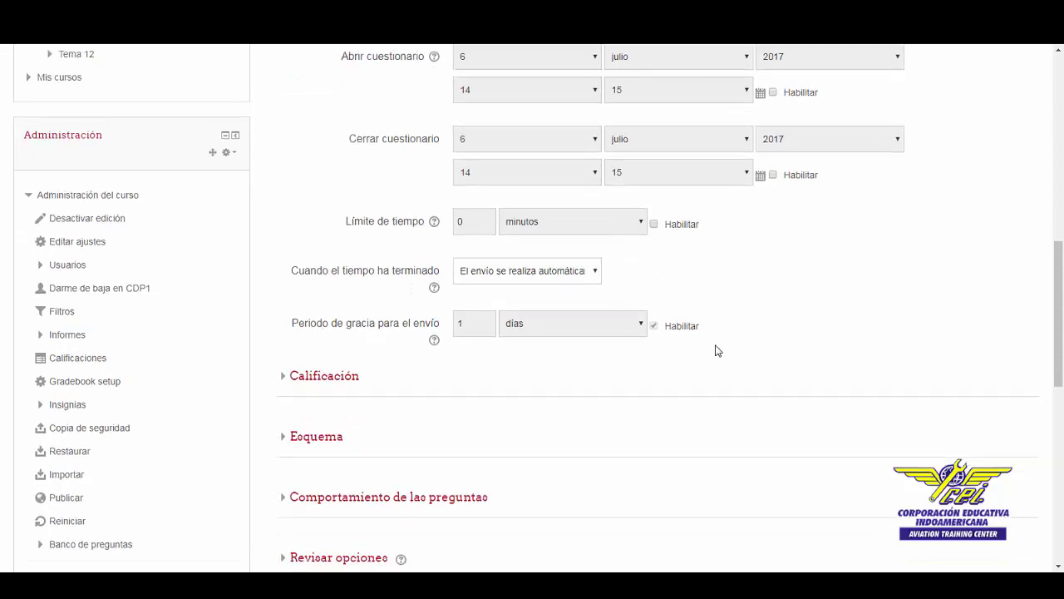
pyautogui.click(349, 251)
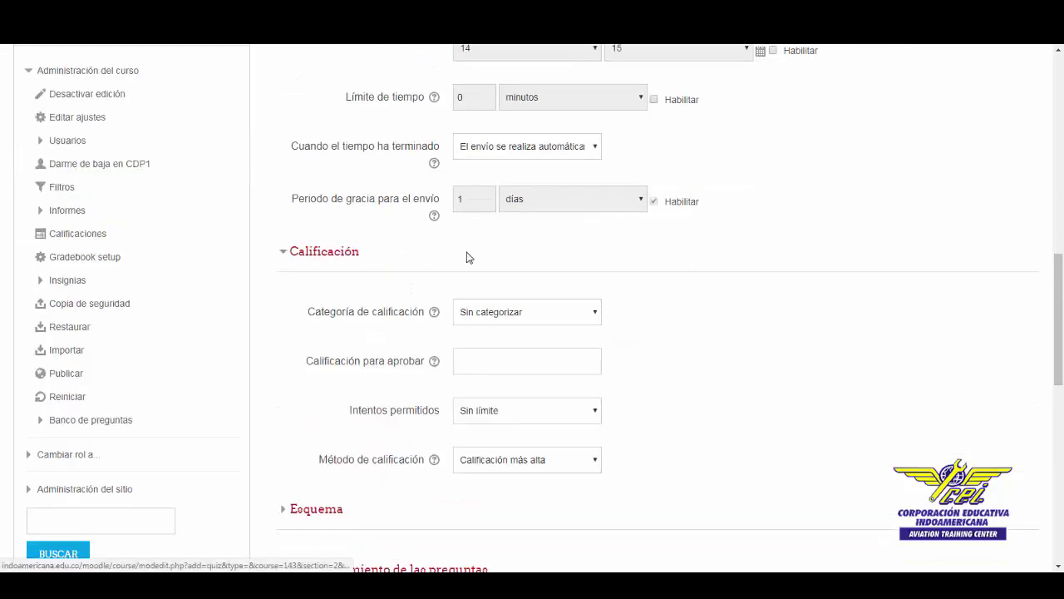
pyautogui.scroll(-1, 468, 257)
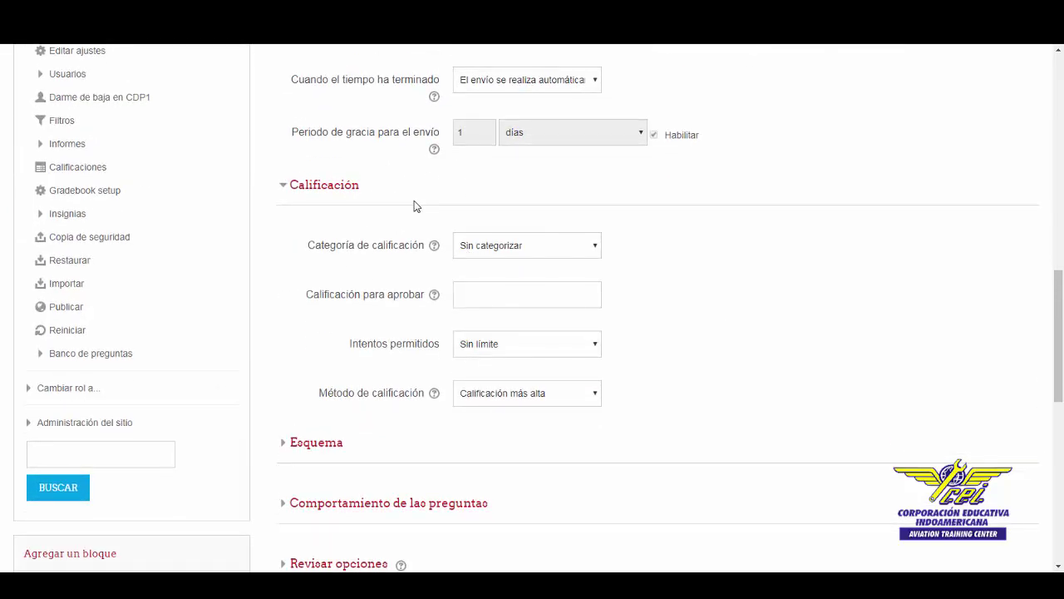
pyautogui.scroll(-1, 413, 208)
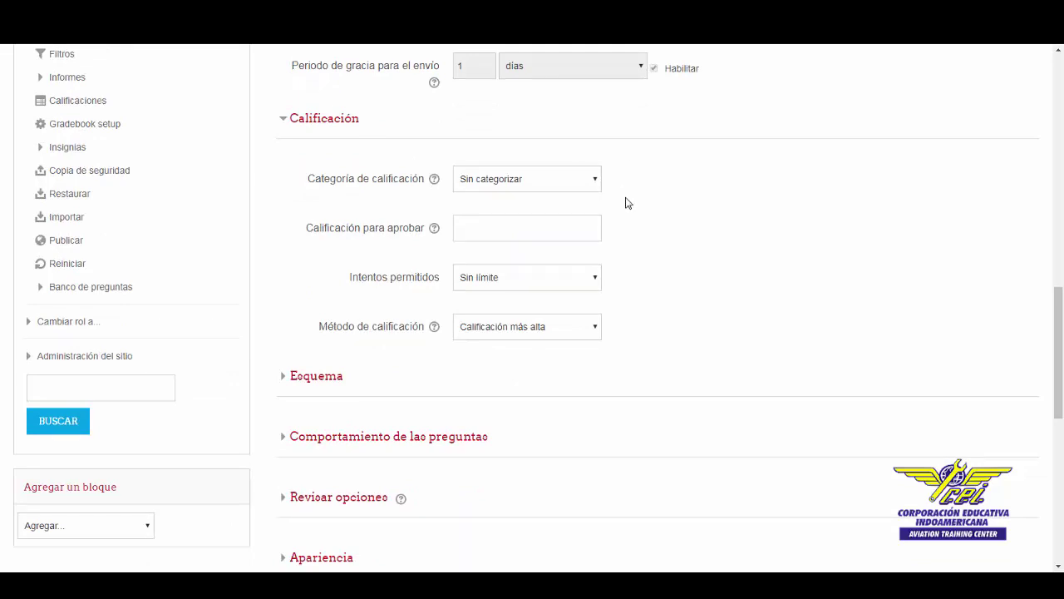
pyautogui.scroll(-1, 626, 203)
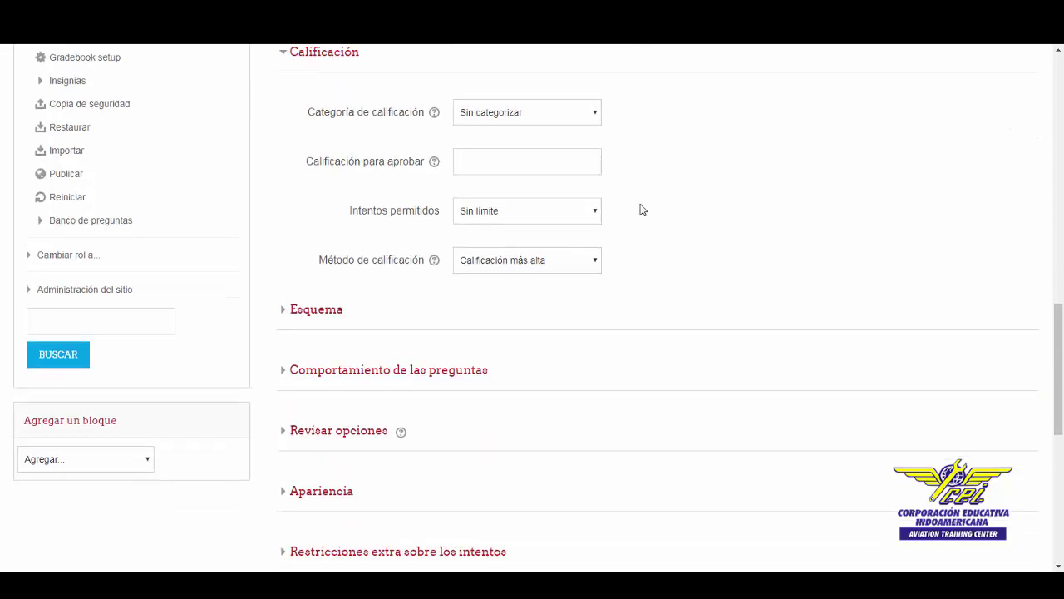
pyautogui.click(595, 214)
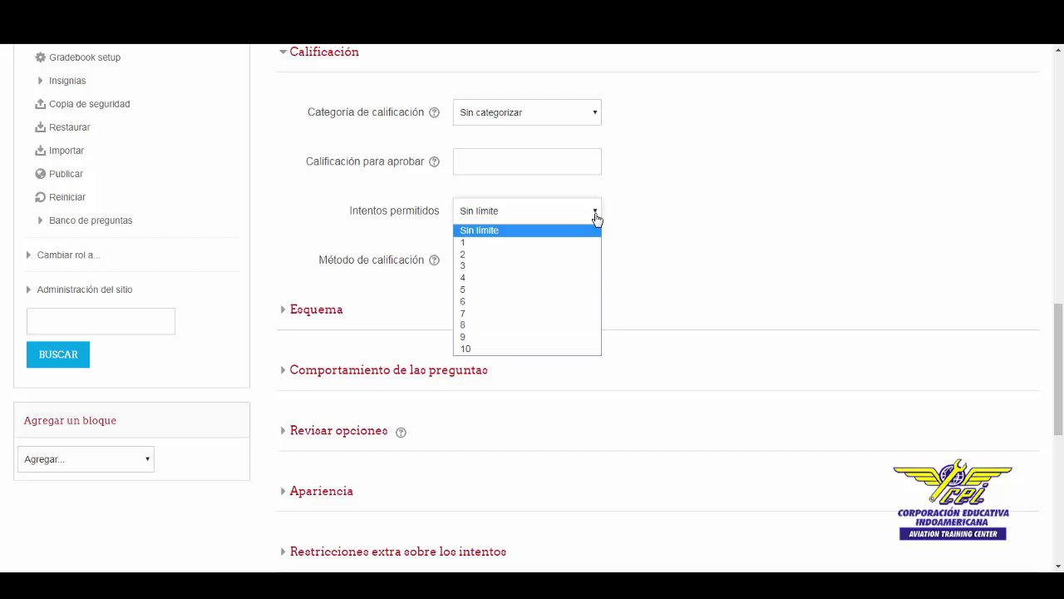
pyautogui.click(595, 216)
pyautogui.scroll(-1, 615, 216)
pyautogui.click(595, 197)
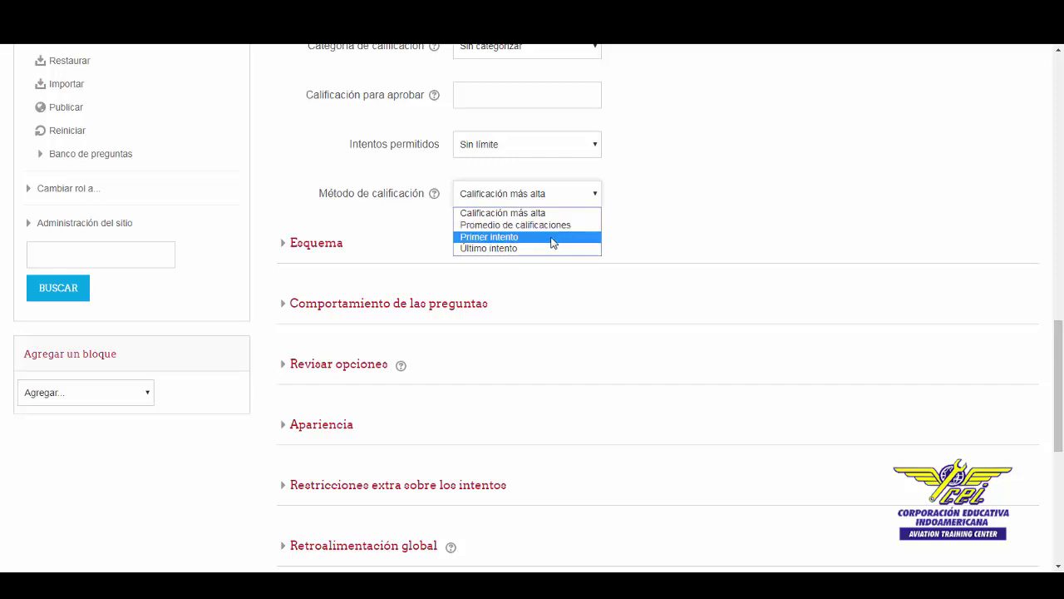
pyautogui.click(650, 202)
pyautogui.scroll(-1, 662, 196)
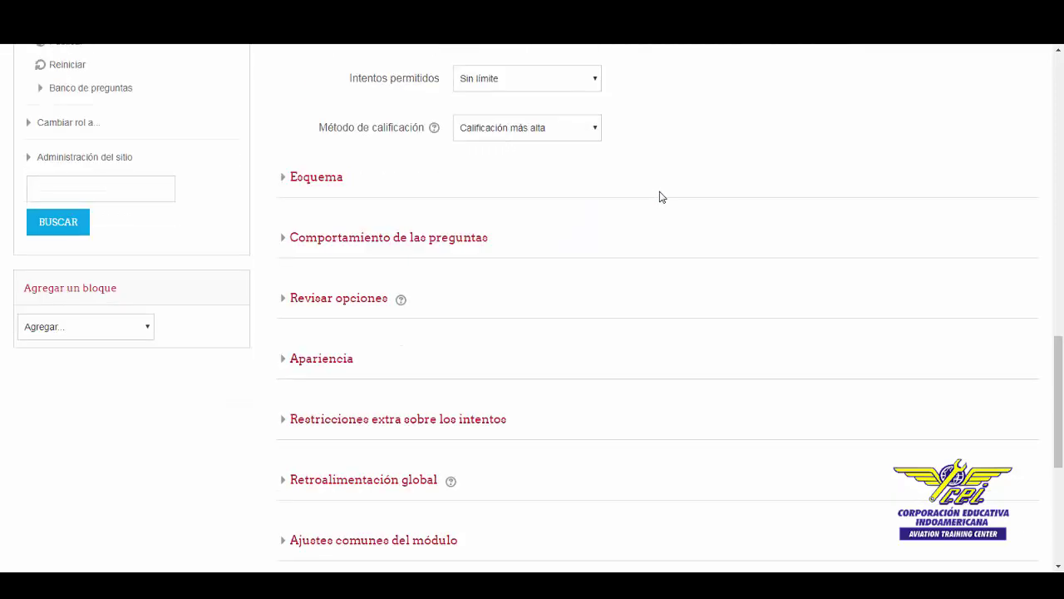
# Expand the Esquema settings and examine the Página nueva choices for how questions are split across pages
pyautogui.click(326, 177)
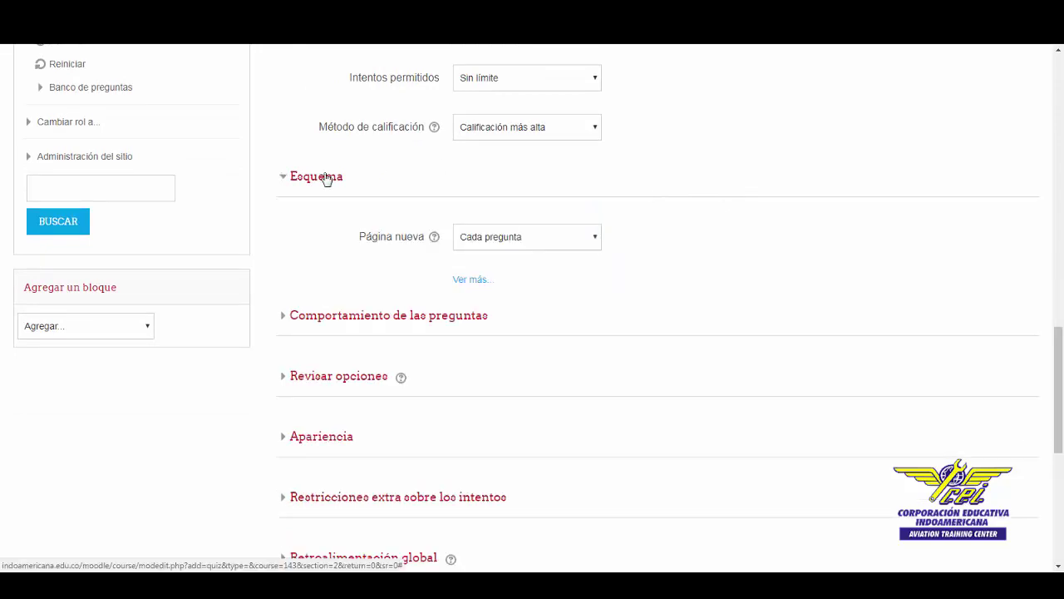
pyautogui.click(598, 239)
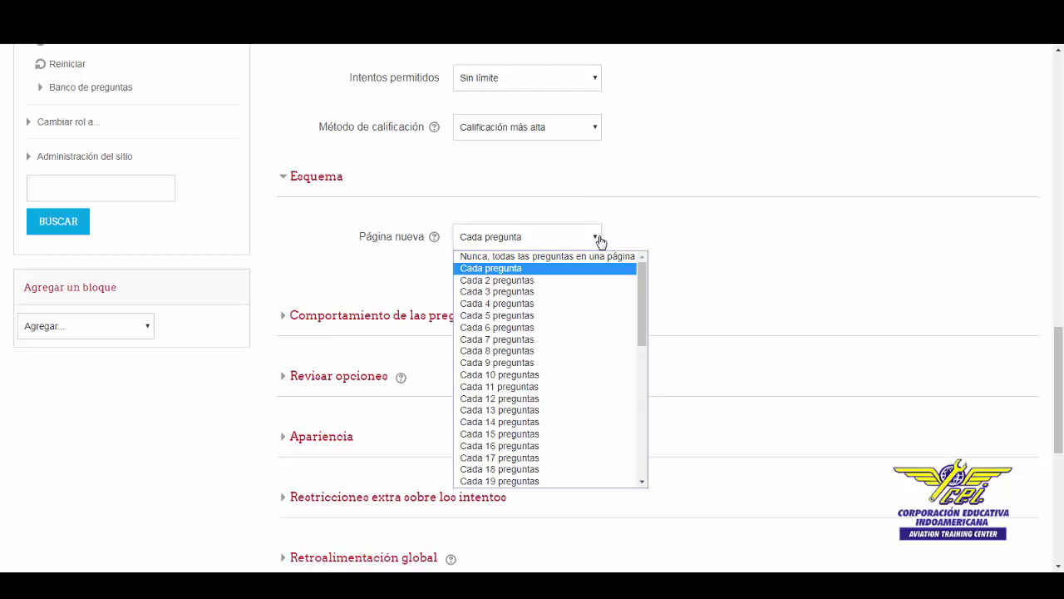
pyautogui.click(598, 239)
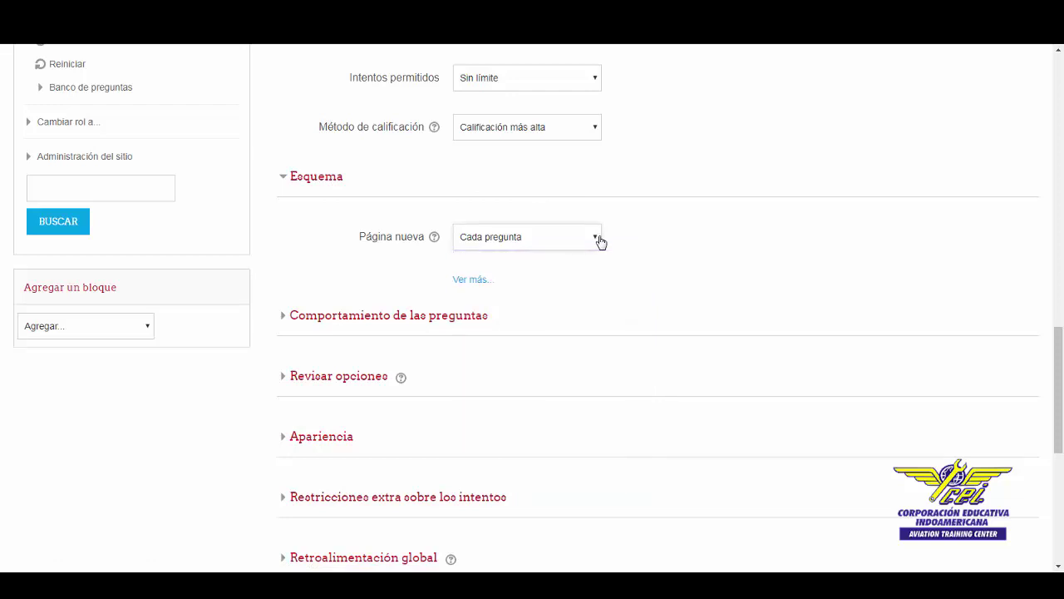
# Expand Comportamiento de las preguntas and examine the choices for shuffling answers and for question behaviour
pyautogui.scroll(-3, 600, 240)
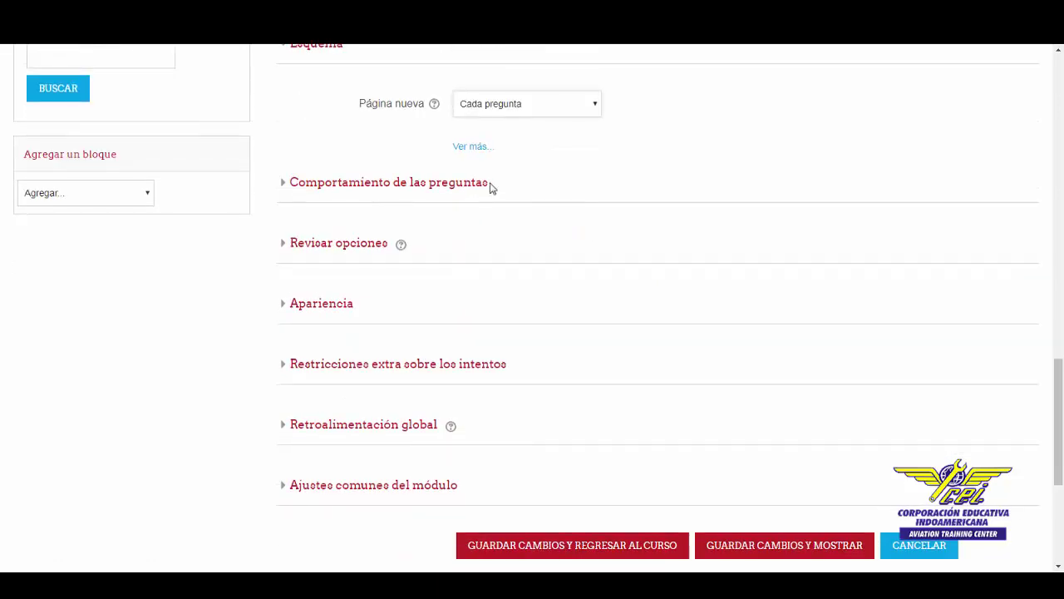
pyautogui.click(478, 183)
pyautogui.scroll(-2, 542, 175)
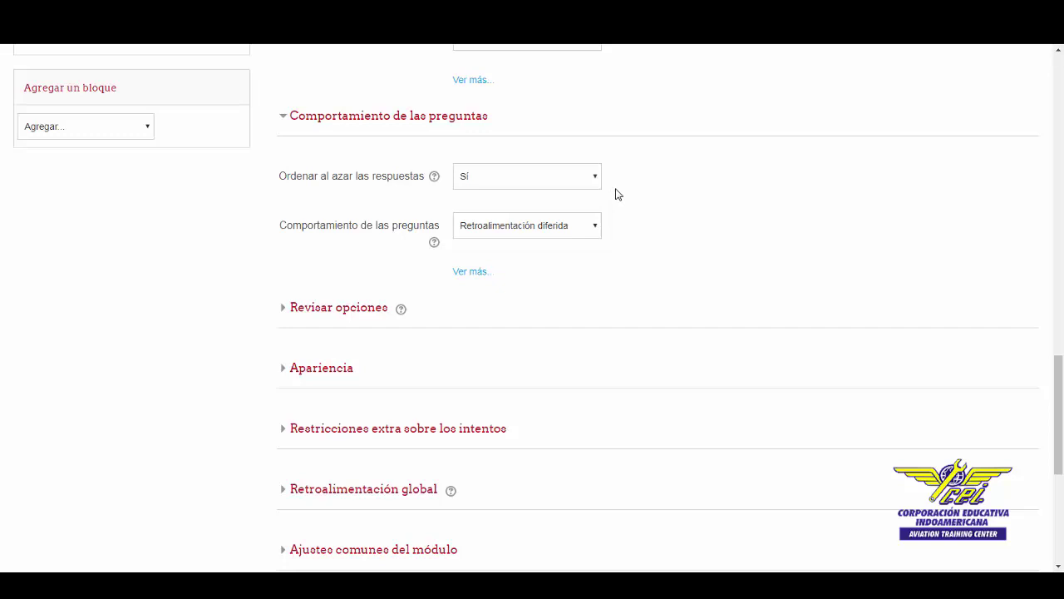
pyautogui.click(600, 186)
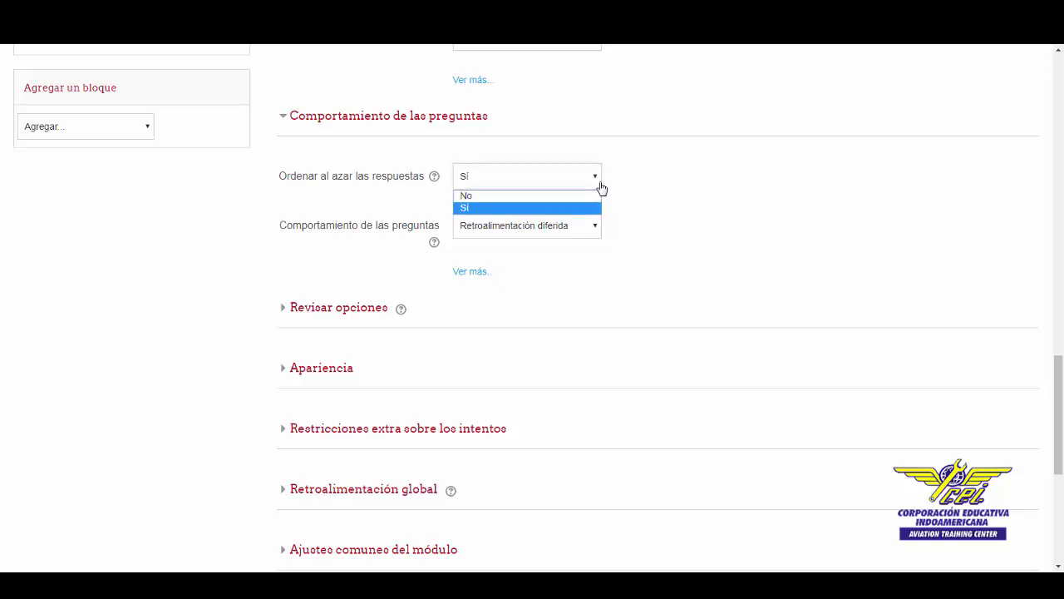
pyautogui.click(632, 224)
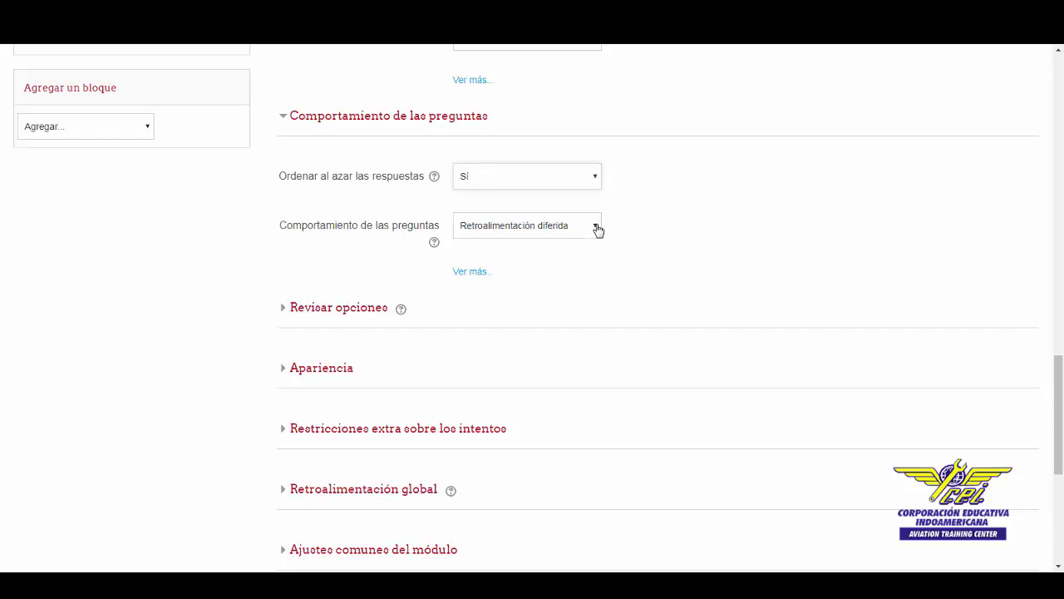
pyautogui.click(598, 229)
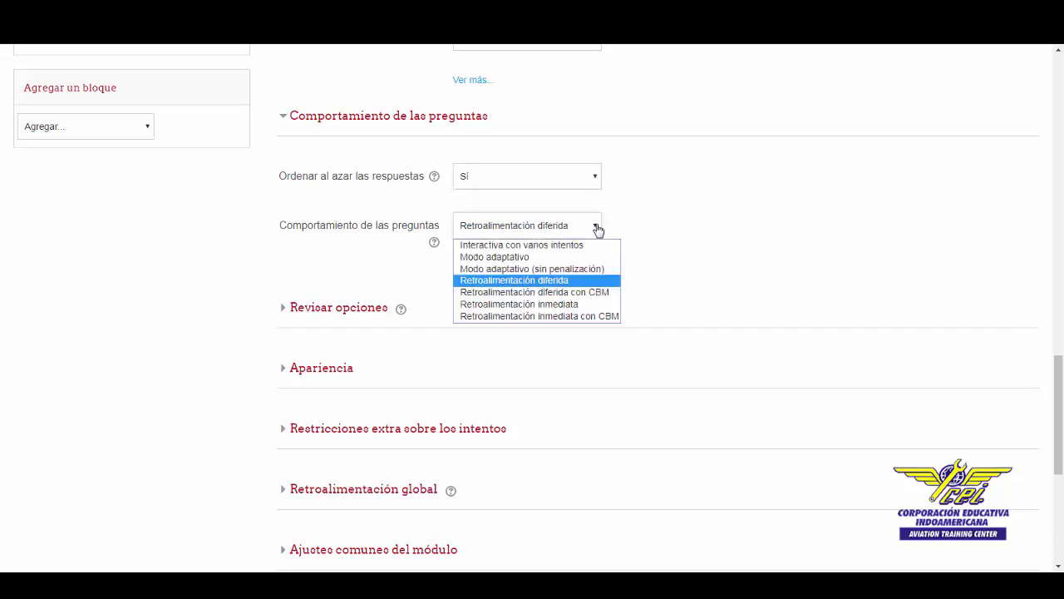
pyautogui.click(598, 229)
# Expand the Apariencia settings and examine the choices for showing the user's picture
pyautogui.scroll(-1, 600, 232)
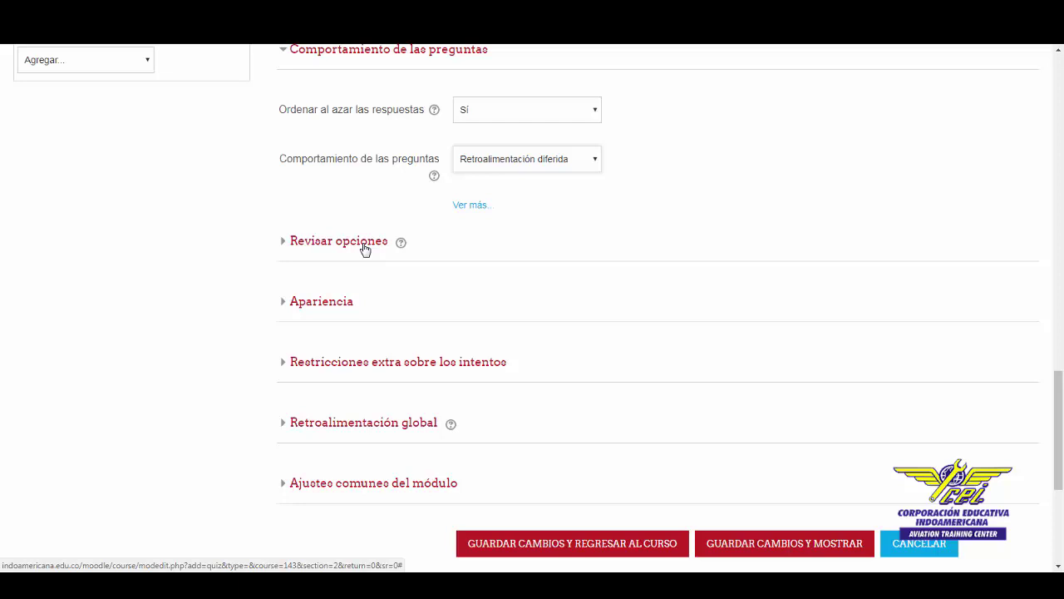
pyautogui.scroll(-1, 379, 286)
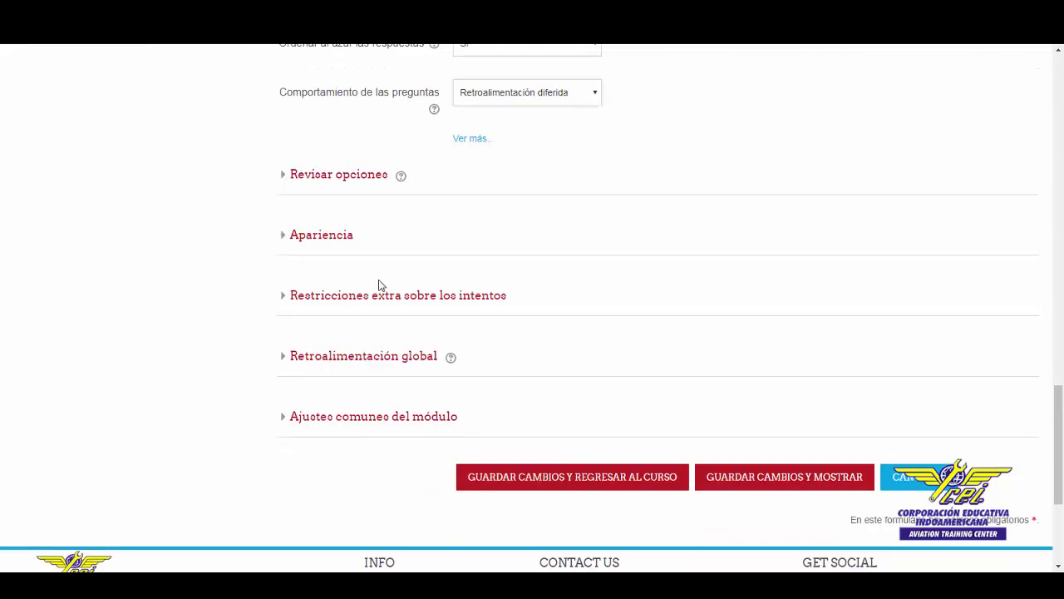
pyautogui.click(348, 239)
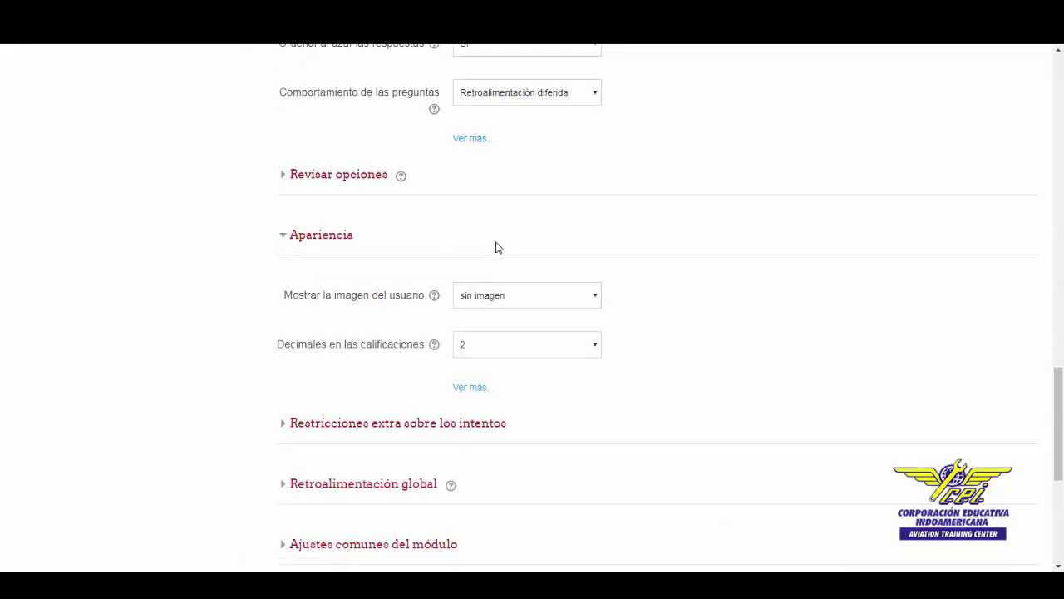
pyautogui.scroll(-1, 508, 240)
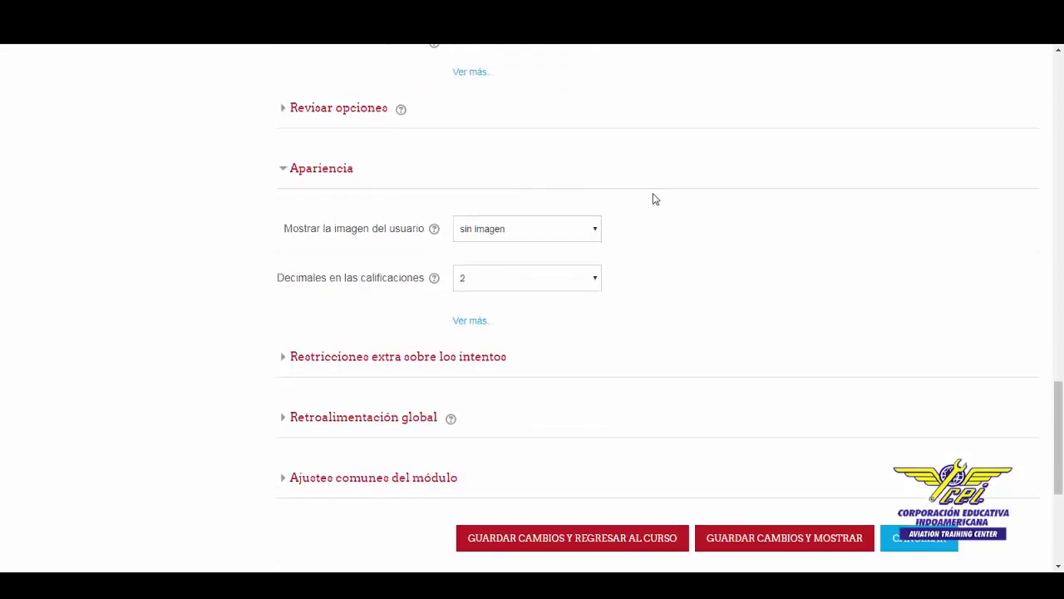
pyautogui.click(596, 232)
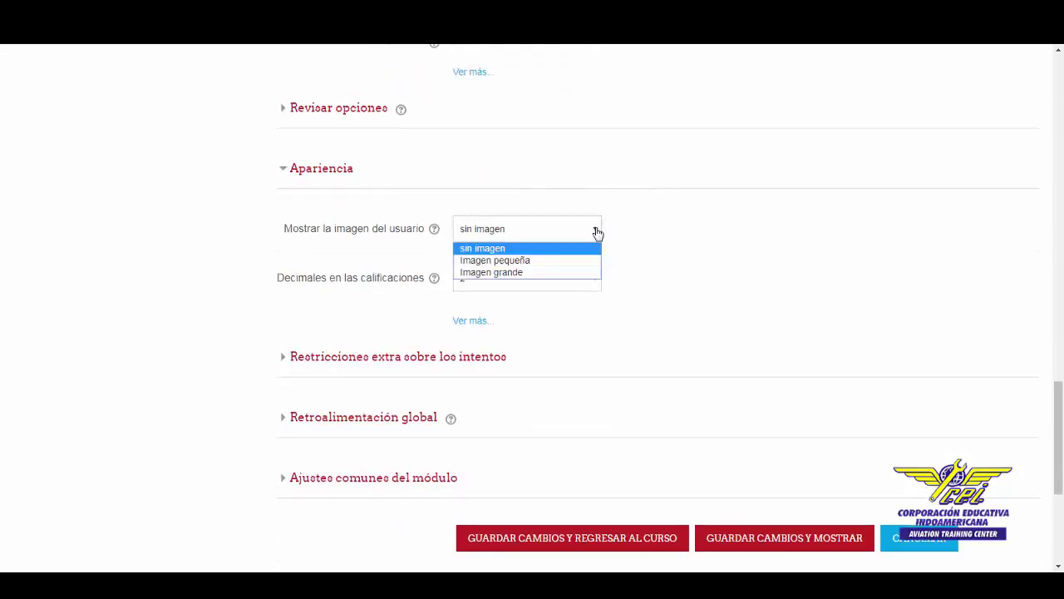
pyautogui.click(597, 232)
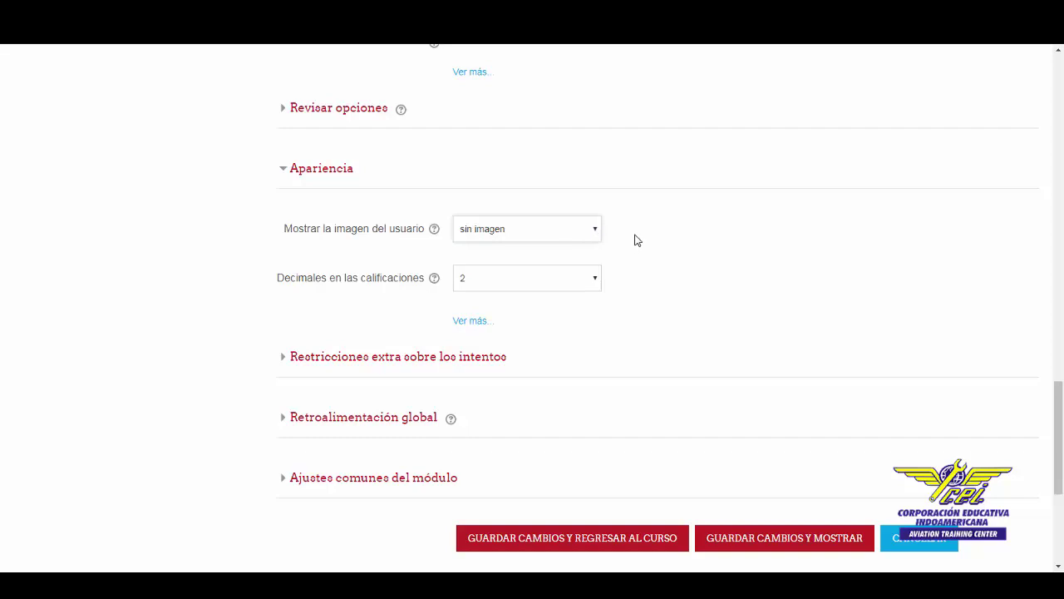
# Expand the Retroalimentación global settings and examine the comment and grade-boundary fields for overall feedback
pyautogui.scroll(-1, 636, 240)
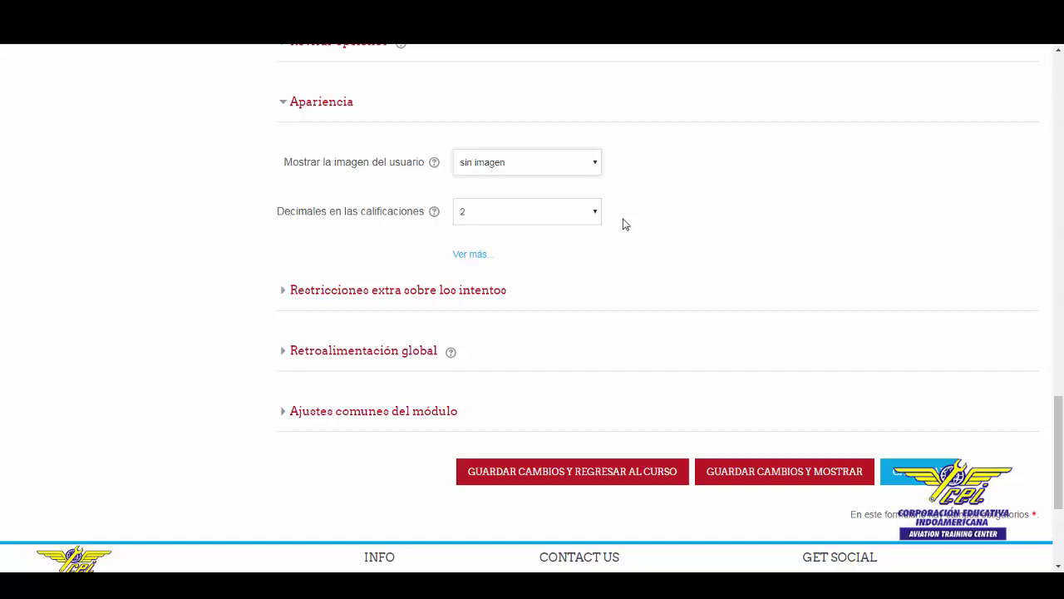
pyautogui.scroll(-1, 626, 224)
pyautogui.click(387, 291)
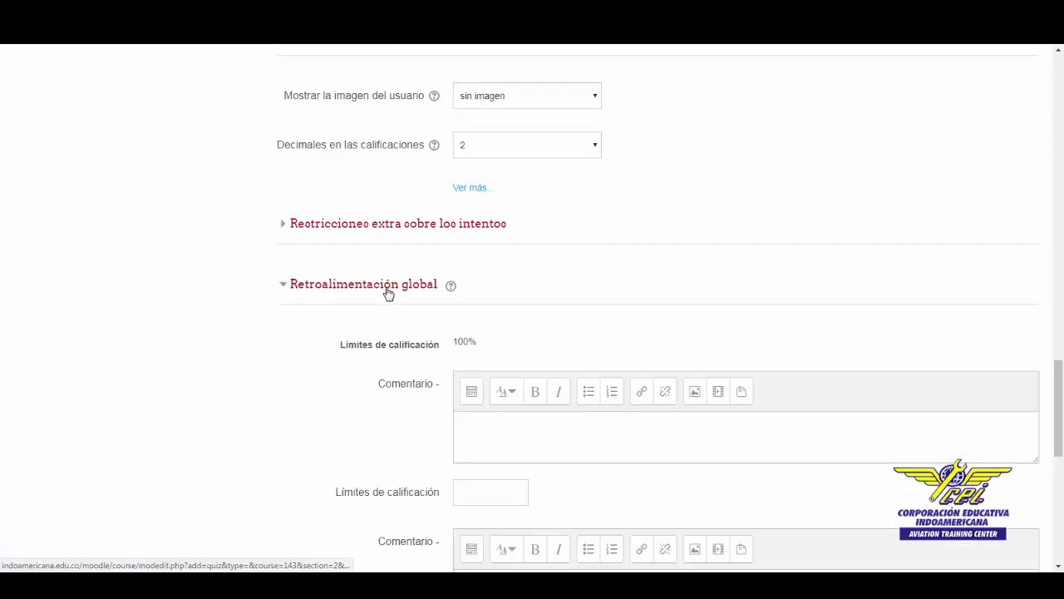
pyautogui.scroll(-2, 387, 293)
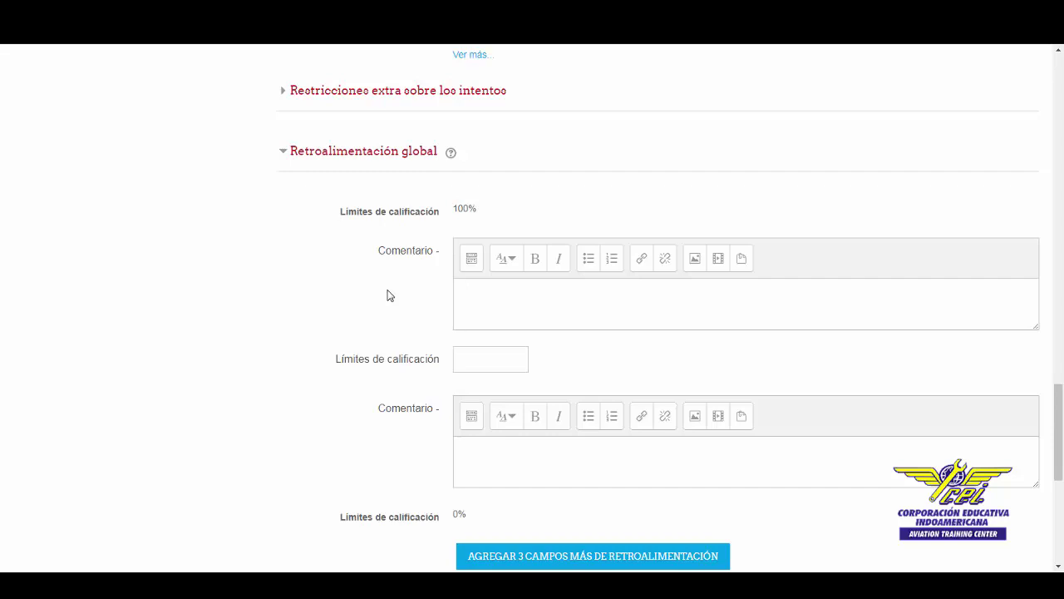
pyautogui.scroll(-1, 390, 295)
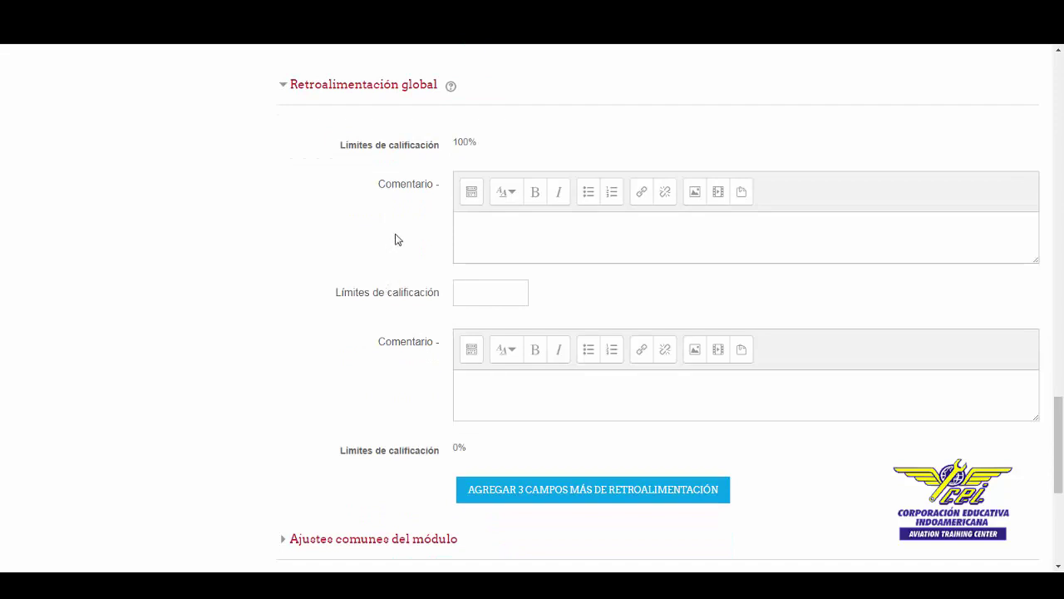
pyautogui.click(494, 226)
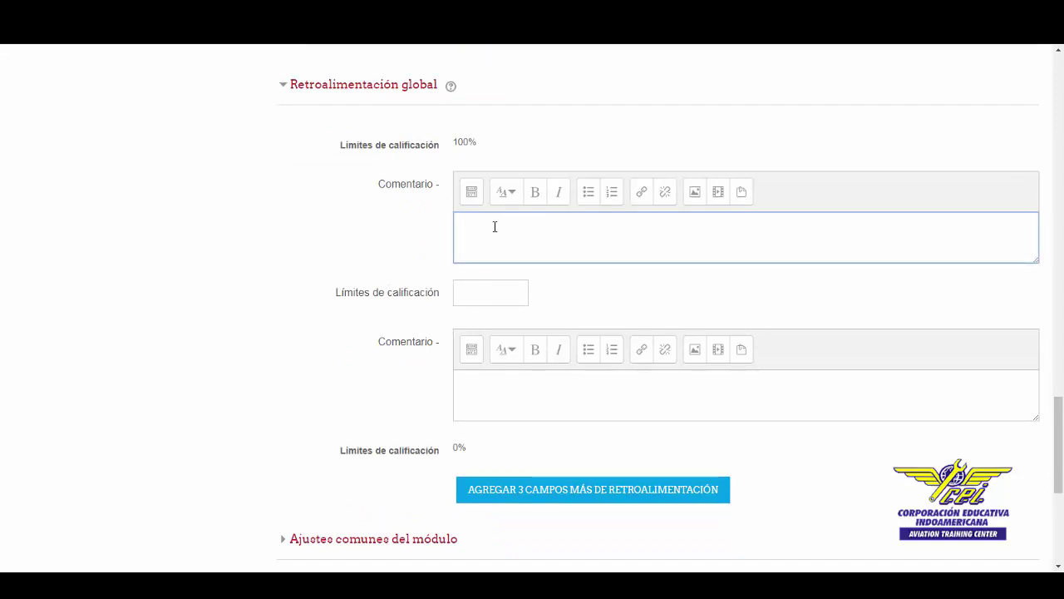
pyautogui.click(504, 287)
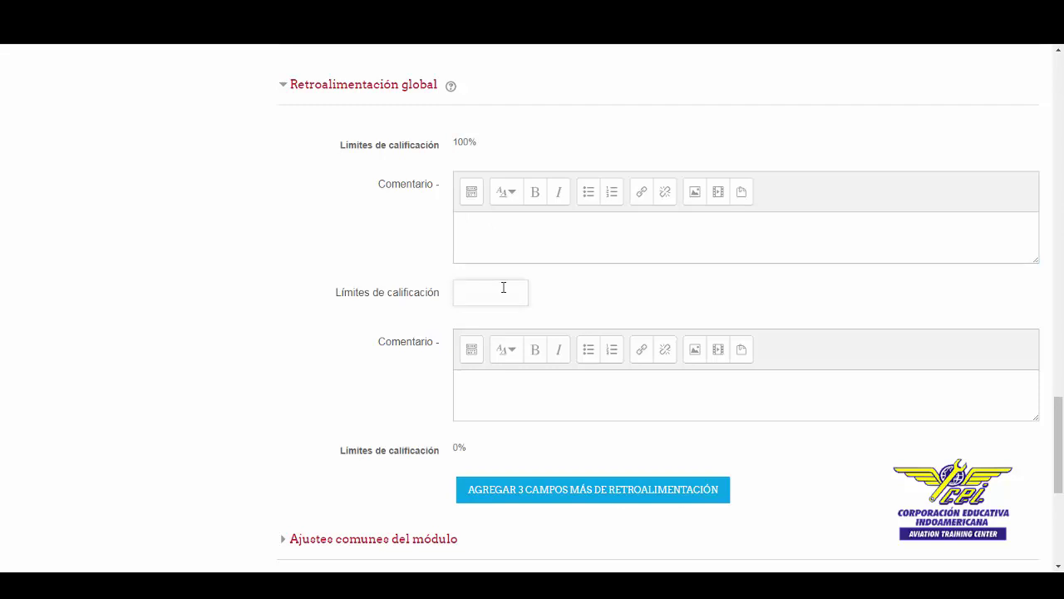
# Expand Ajustes comunes del módulo, examine its visibility and group options, and save the quiz so that its own page is shown
pyautogui.scroll(-3, 503, 287)
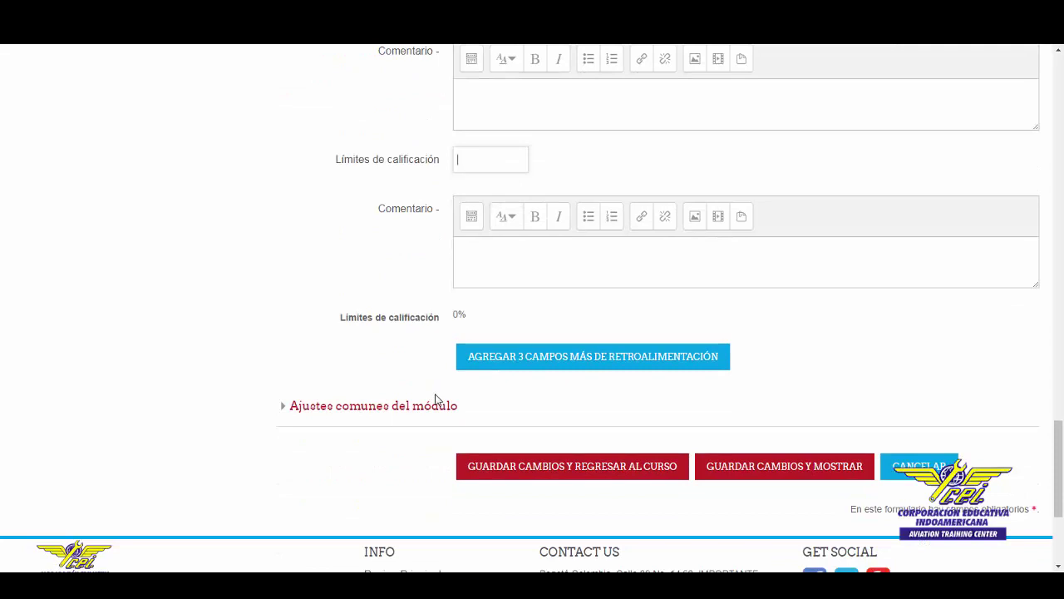
pyautogui.click(441, 406)
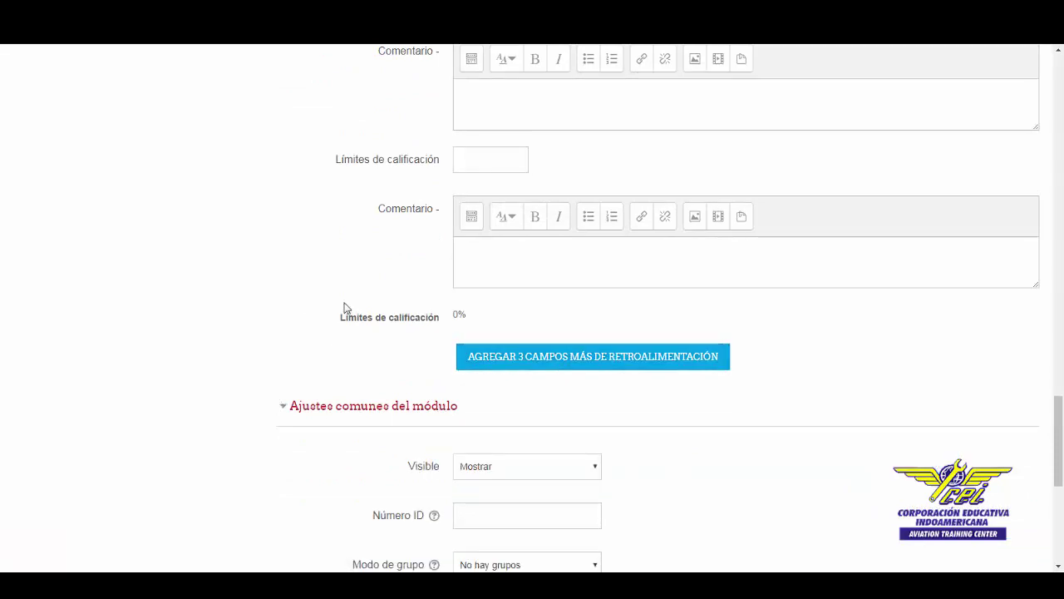
pyautogui.scroll(-2, 346, 308)
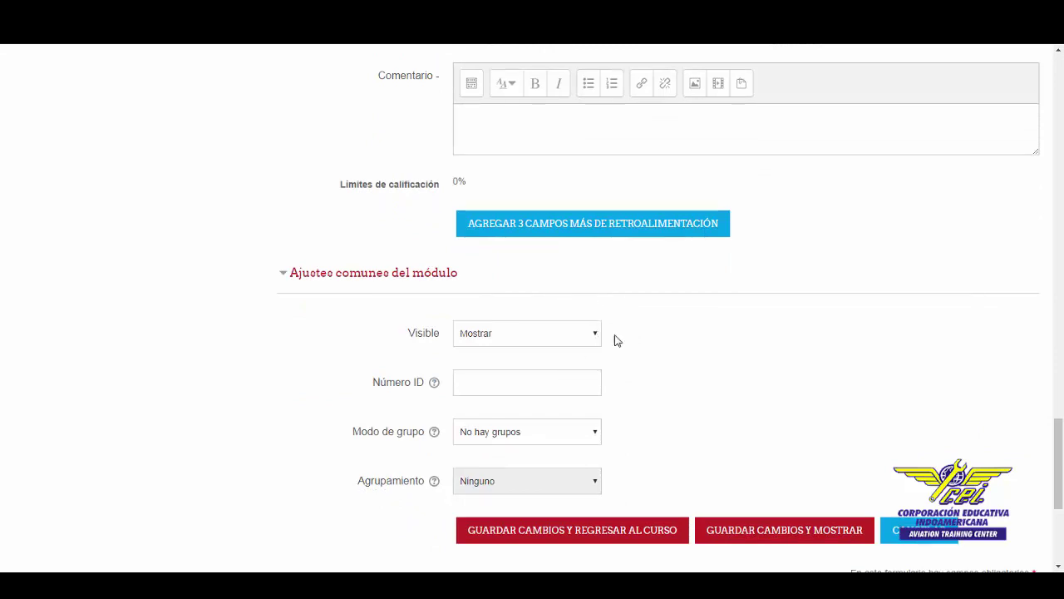
pyautogui.scroll(-1, 625, 336)
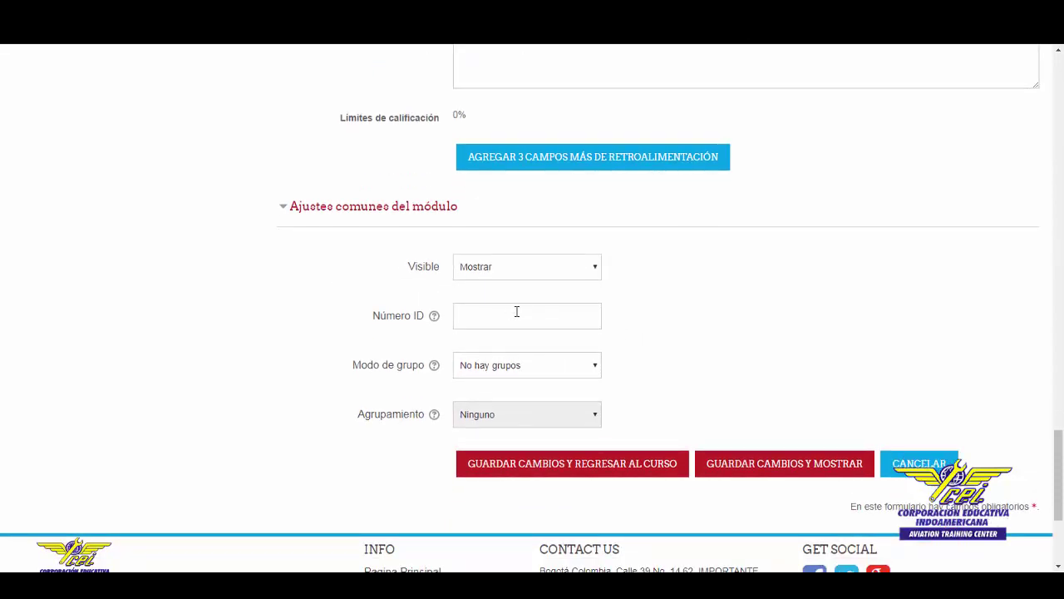
pyautogui.scroll(-1, 657, 320)
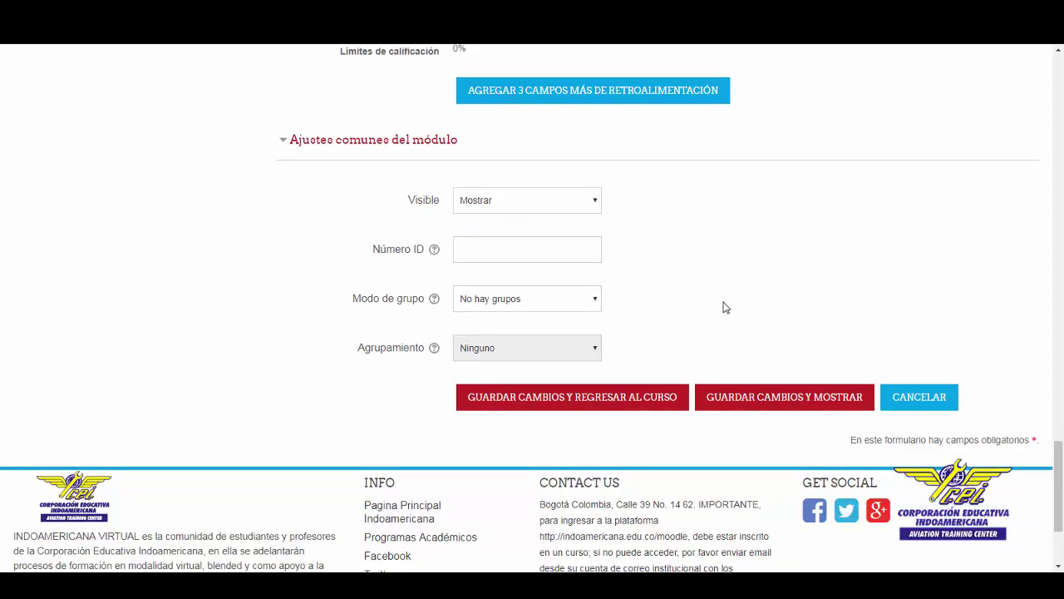
pyautogui.click(784, 396)
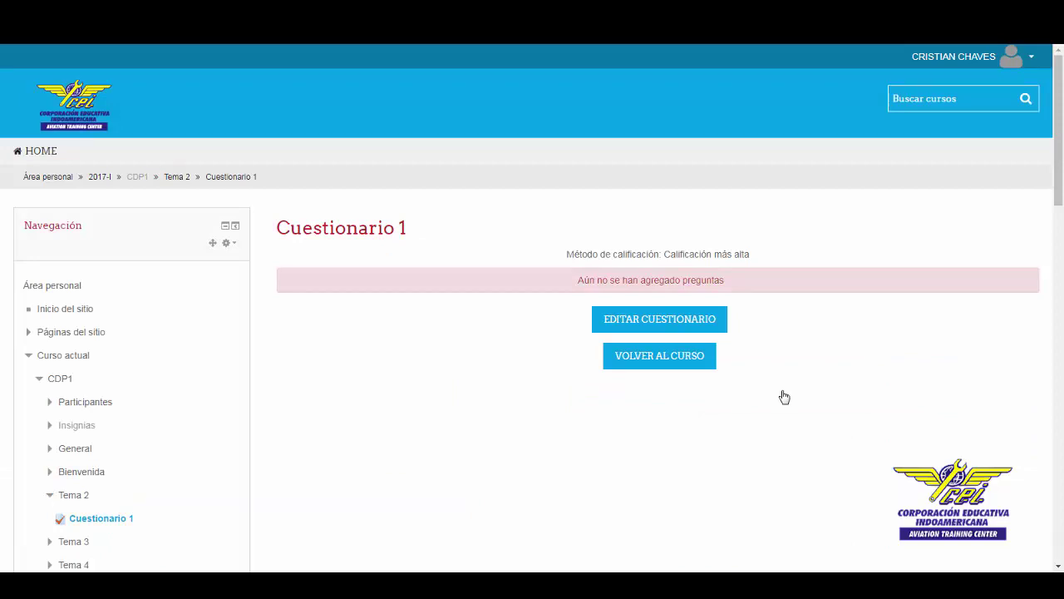
# Open Cuestionario 1 for question editing and start adding a new question of the Opción múltiple type
pyautogui.click(705, 324)
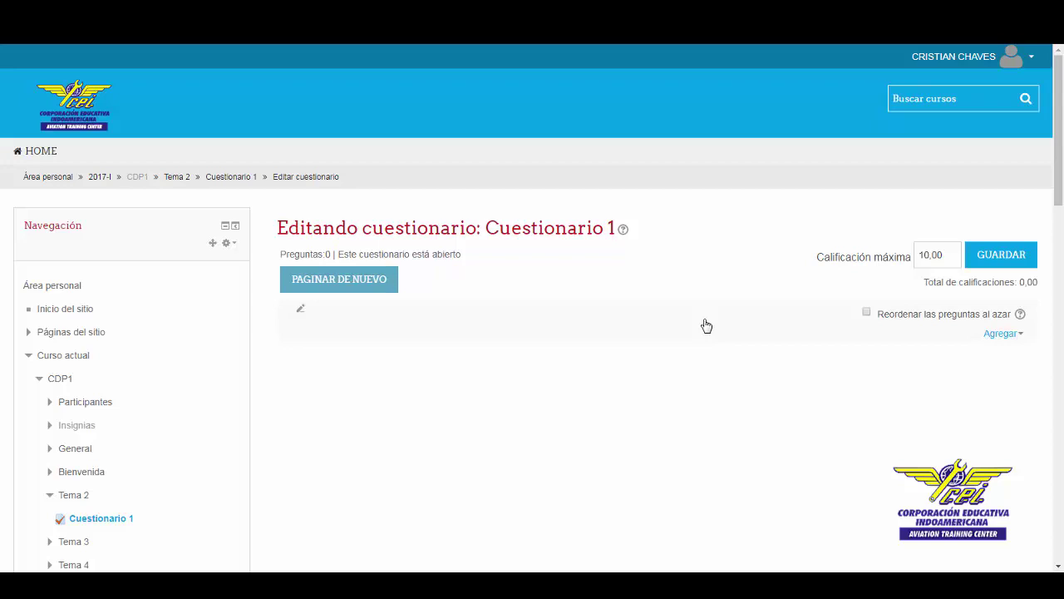
pyautogui.click(1013, 336)
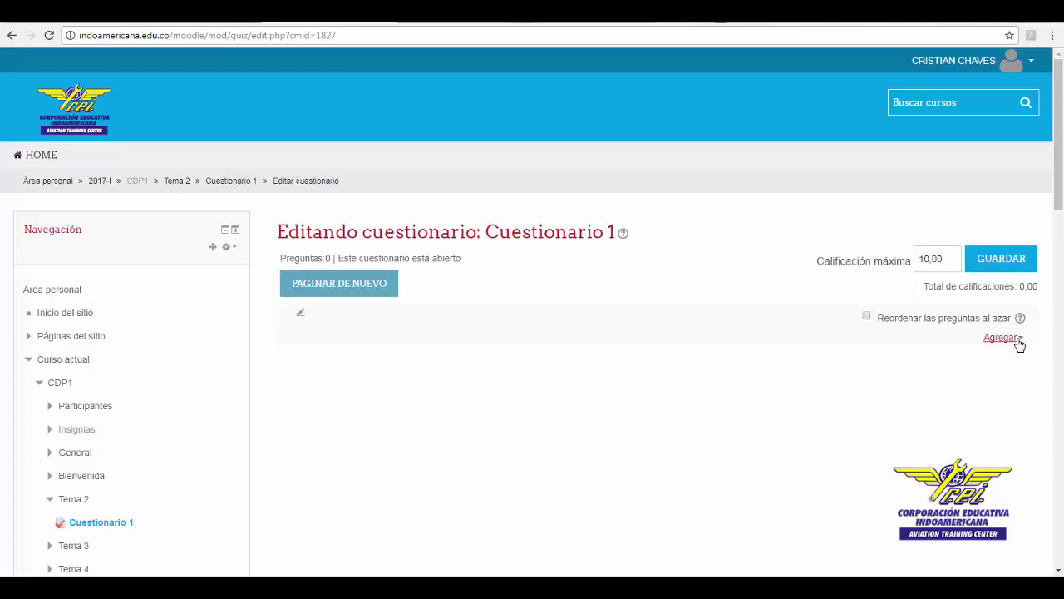
pyautogui.click(1016, 339)
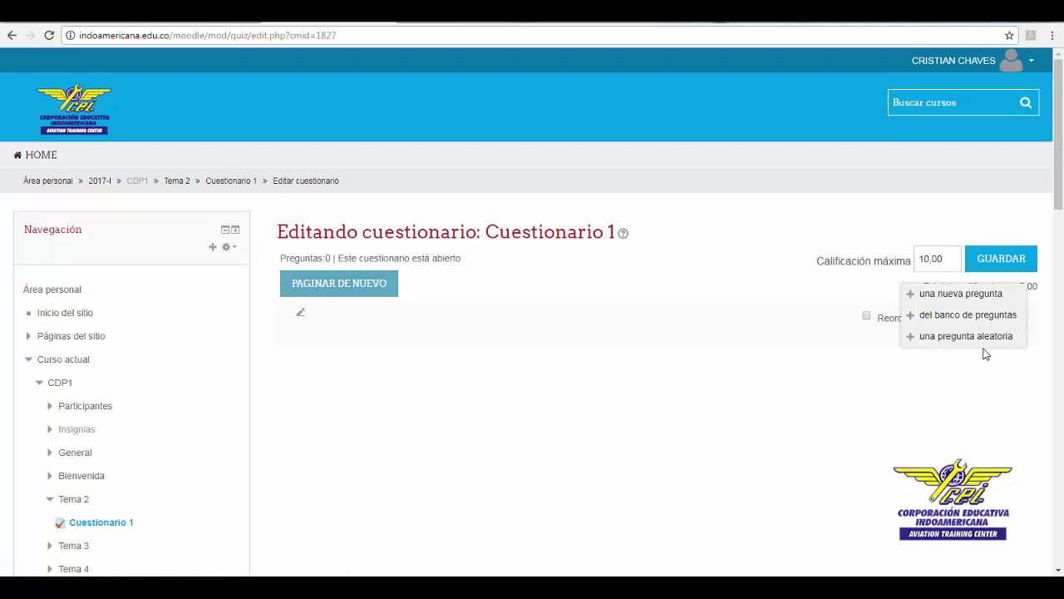
pyautogui.click(972, 295)
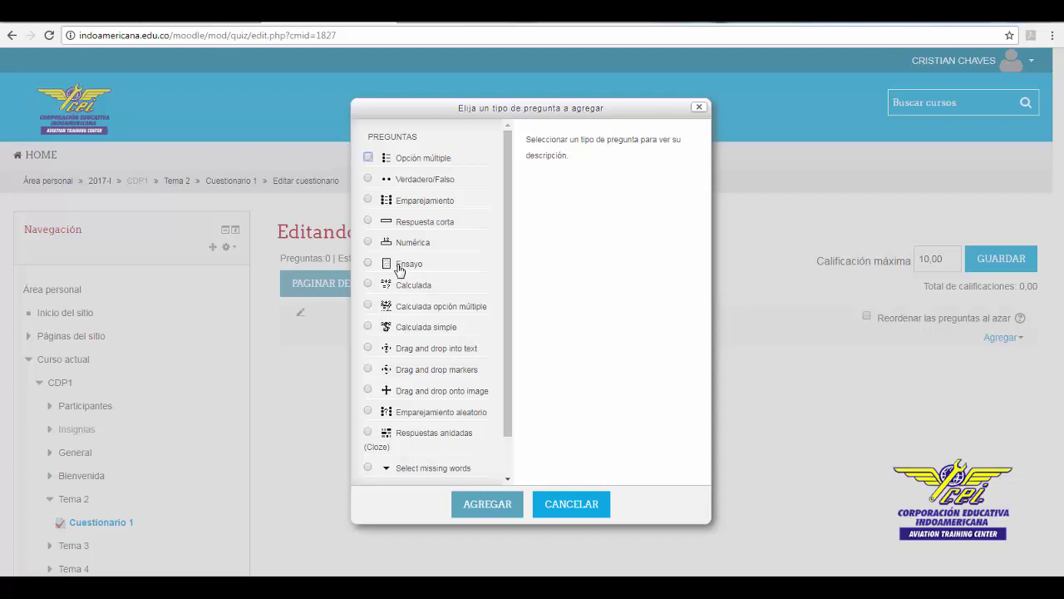
pyautogui.click(368, 159)
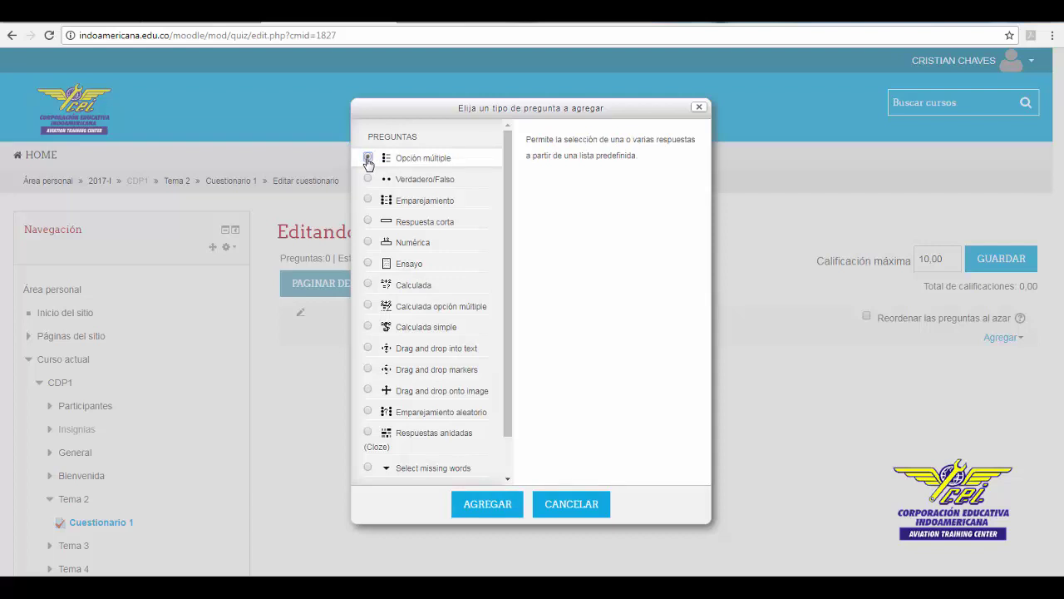
pyautogui.click(488, 507)
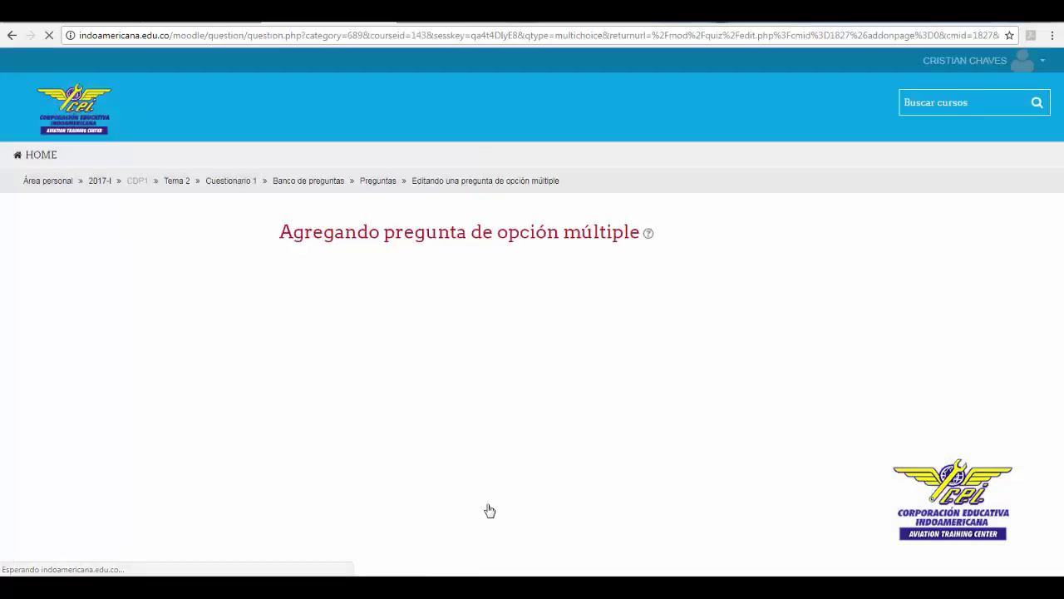
# Examine the multiple-choice question form, from name and statement to the answer options with their Calificación and Retroalimentación fields
pyautogui.scroll(-2, 739, 377)
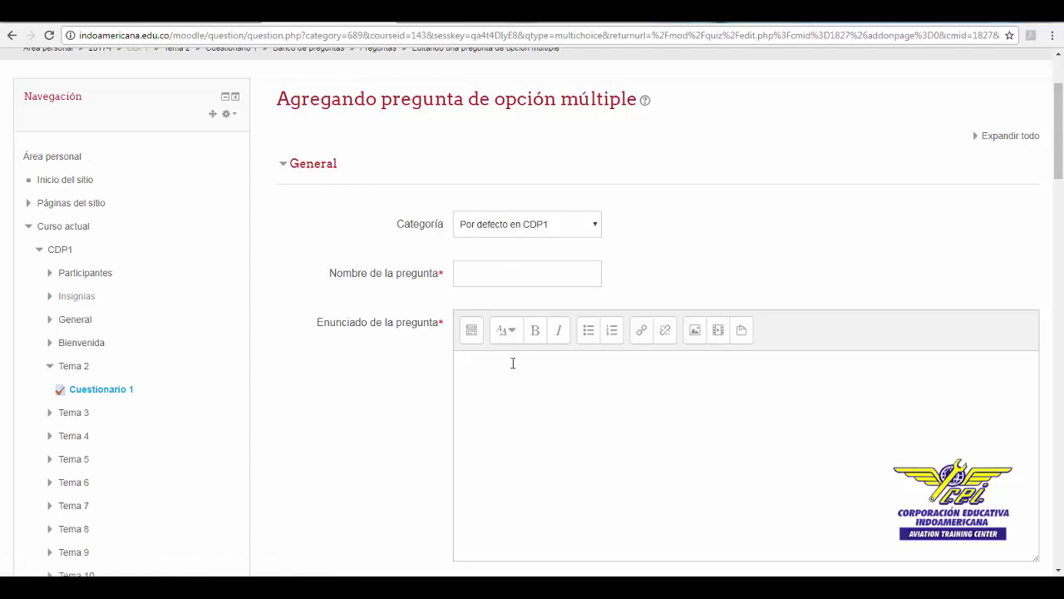
pyautogui.scroll(-15, 512, 363)
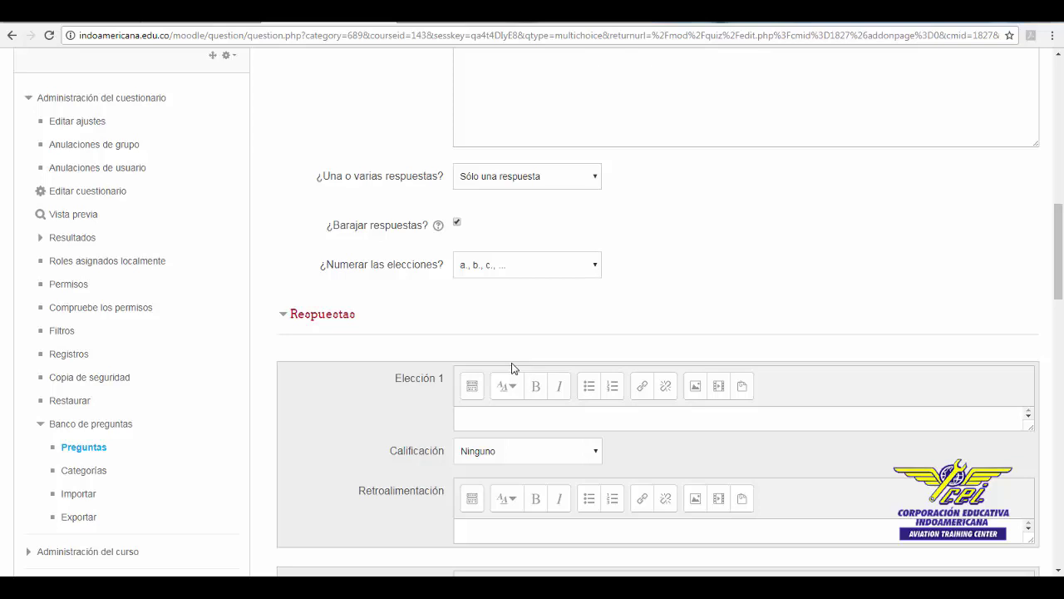
pyautogui.scroll(-2, 516, 367)
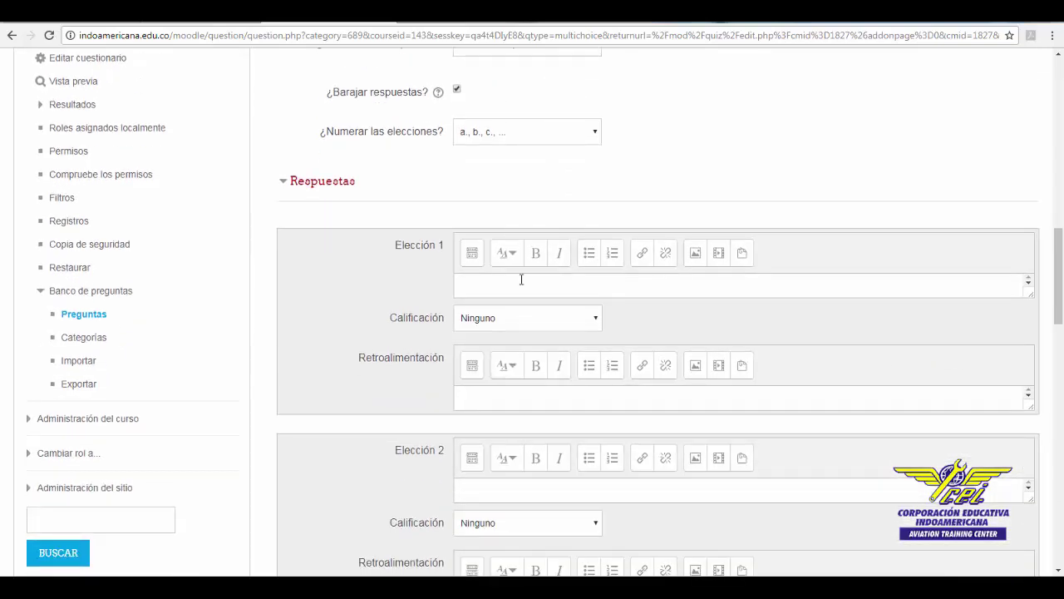
pyautogui.scroll(-1, 527, 394)
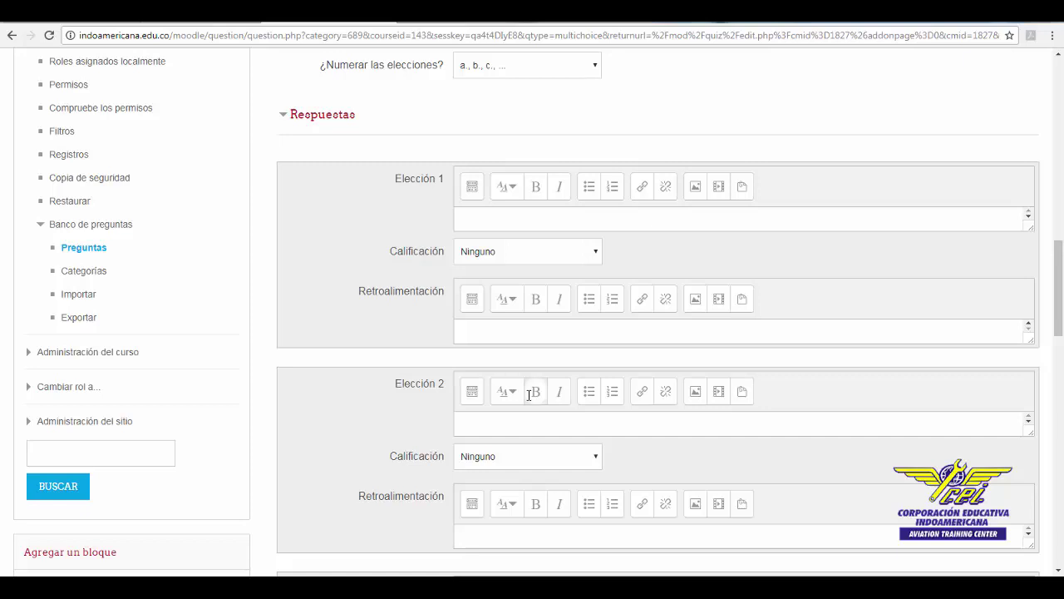
pyautogui.scroll(-5, 532, 397)
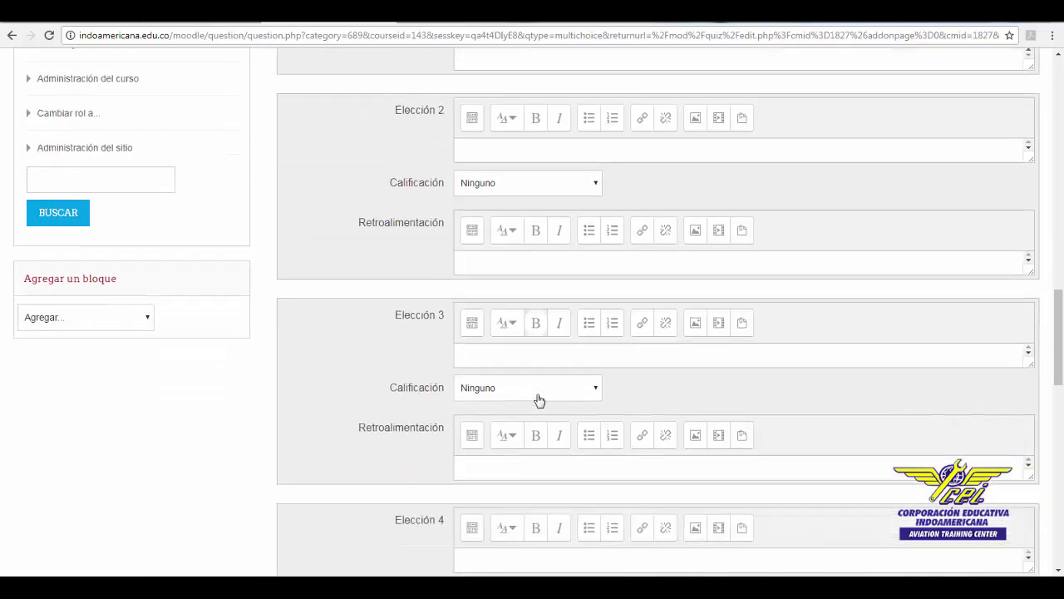
pyautogui.scroll(-5, 539, 400)
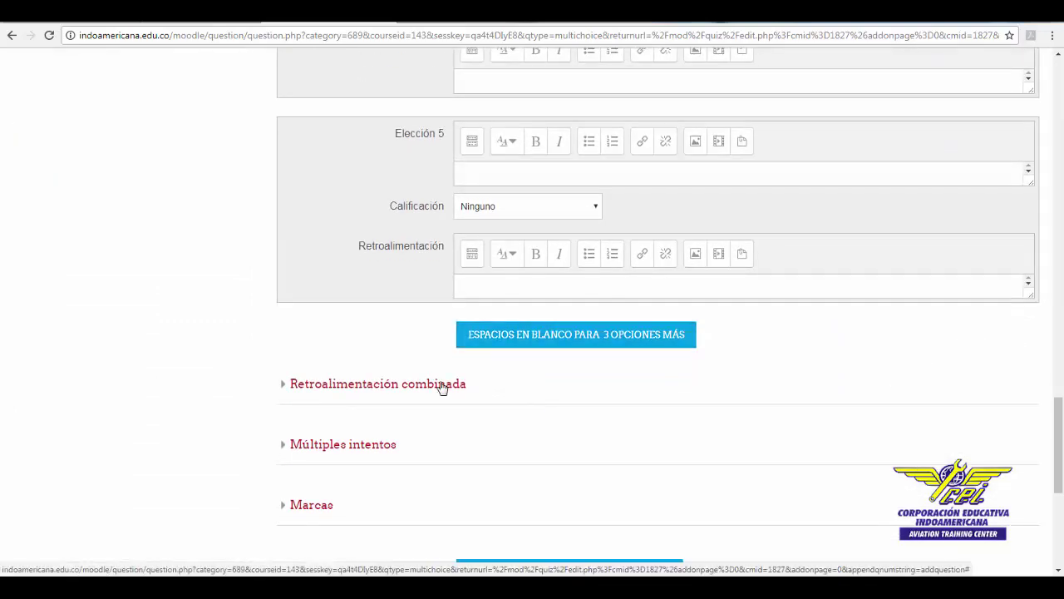
# Expand Retroalimentación combinada, review the texts for correct, partially correct and incorrect answers, and save the question
pyautogui.click(442, 386)
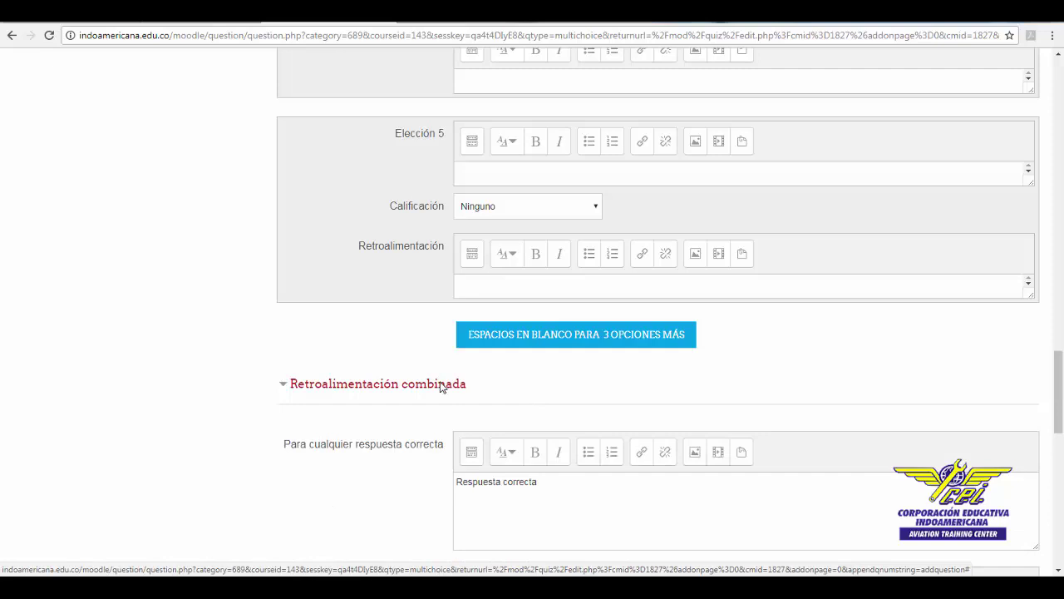
pyautogui.scroll(-1, 441, 386)
pyautogui.scroll(-1, 441, 386)
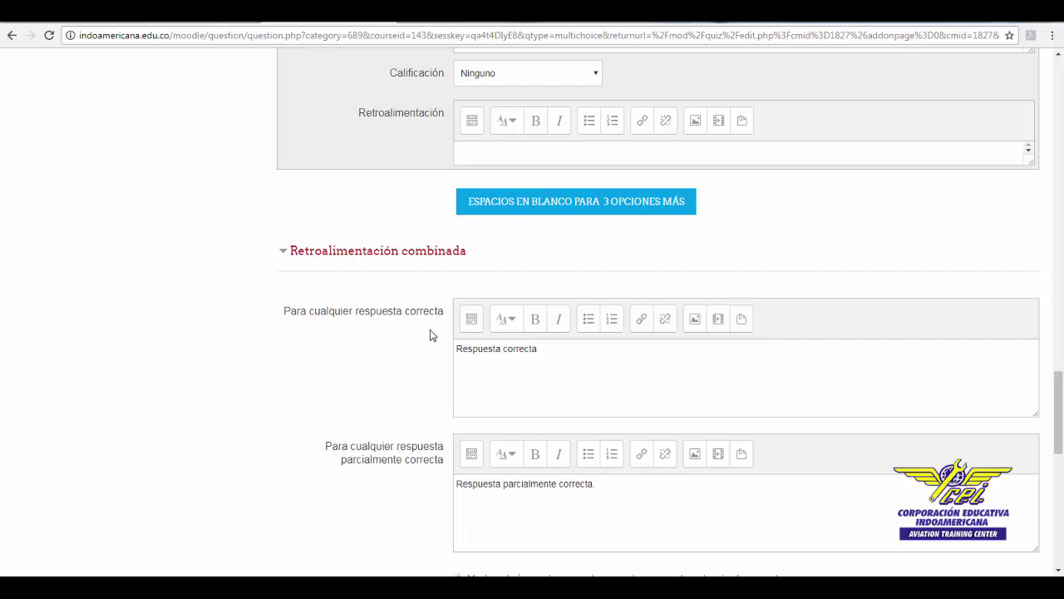
pyautogui.scroll(-1, 427, 360)
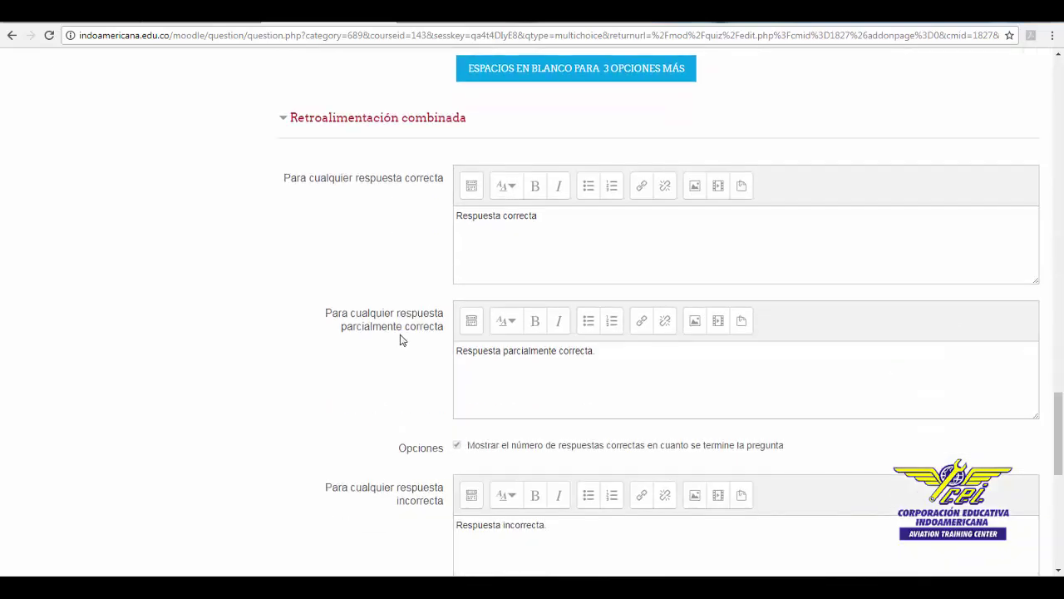
pyautogui.scroll(-2, 400, 340)
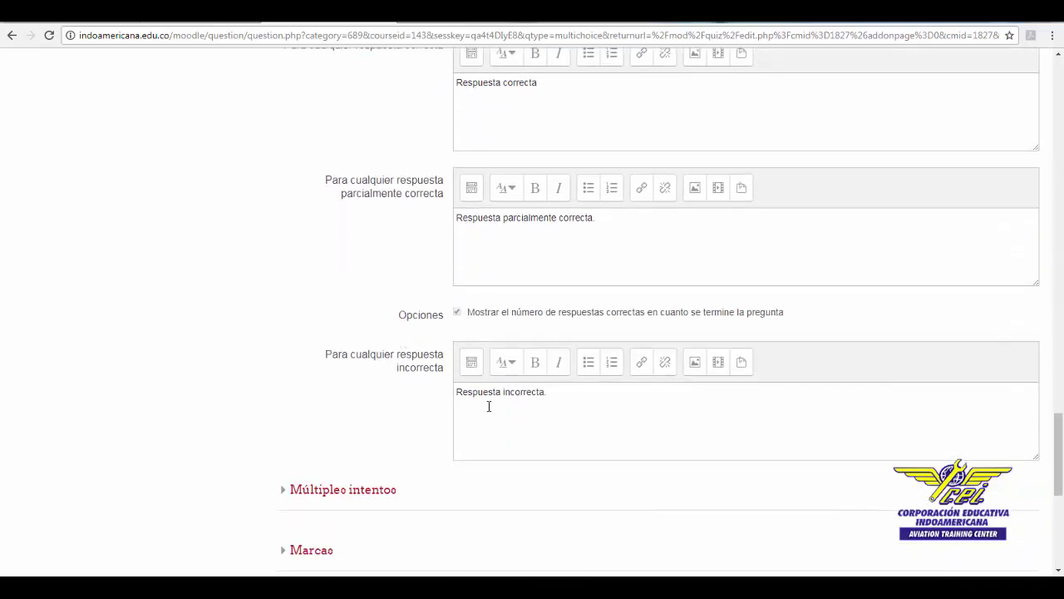
pyautogui.scroll(-2, 489, 406)
pyautogui.scroll(-1, 488, 405)
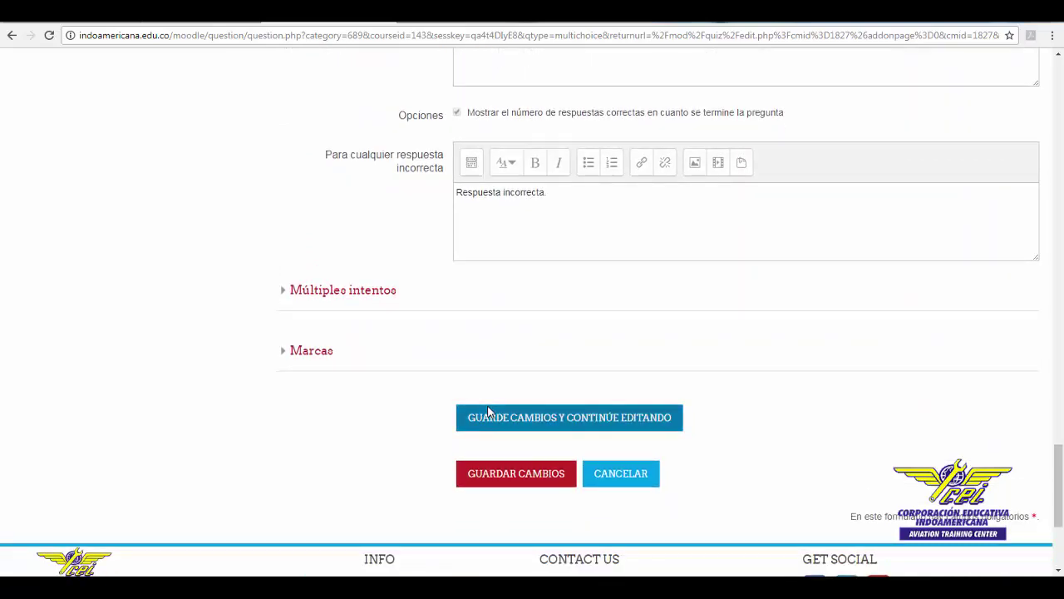
pyautogui.click(513, 478)
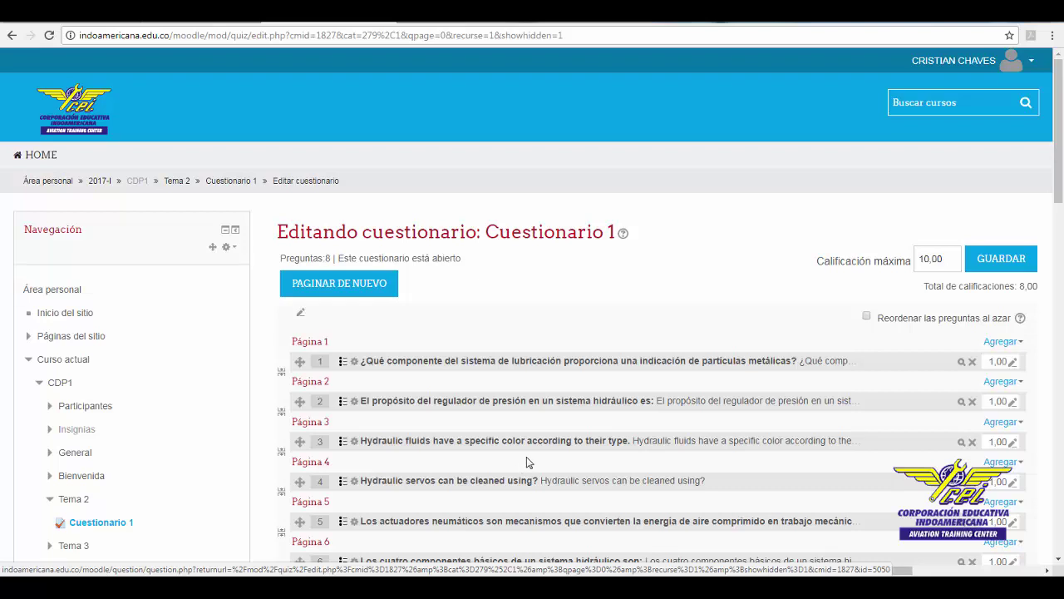
# Save the quiz's maximum grade of 10,00 and return to the CDP1 course page, at Cuestionario 1 in Tema 2
pyautogui.scroll(-1, 529, 462)
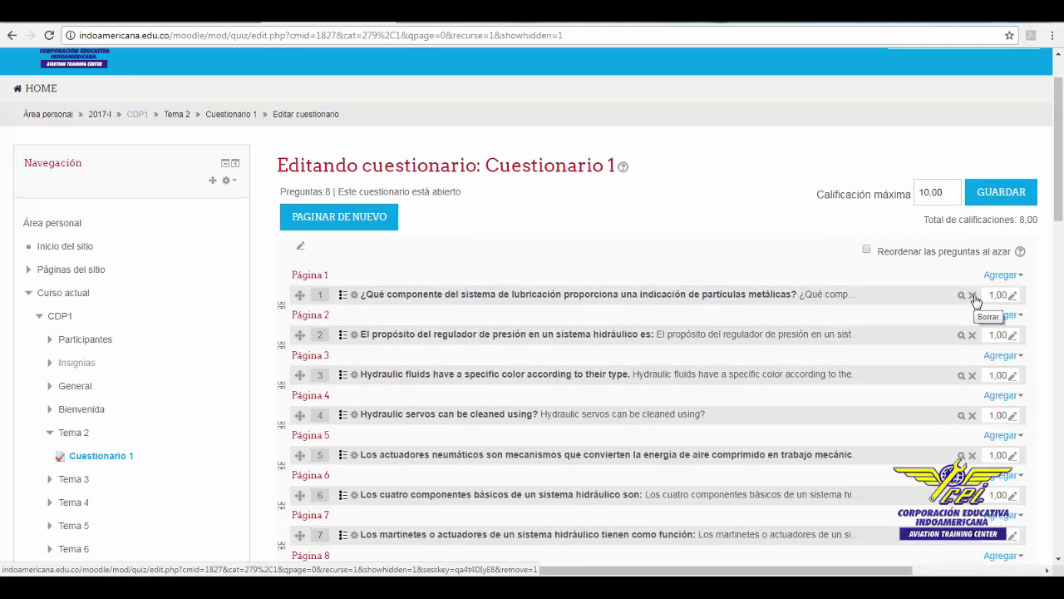
pyautogui.scroll(-1, 974, 301)
pyautogui.scroll(1, 975, 302)
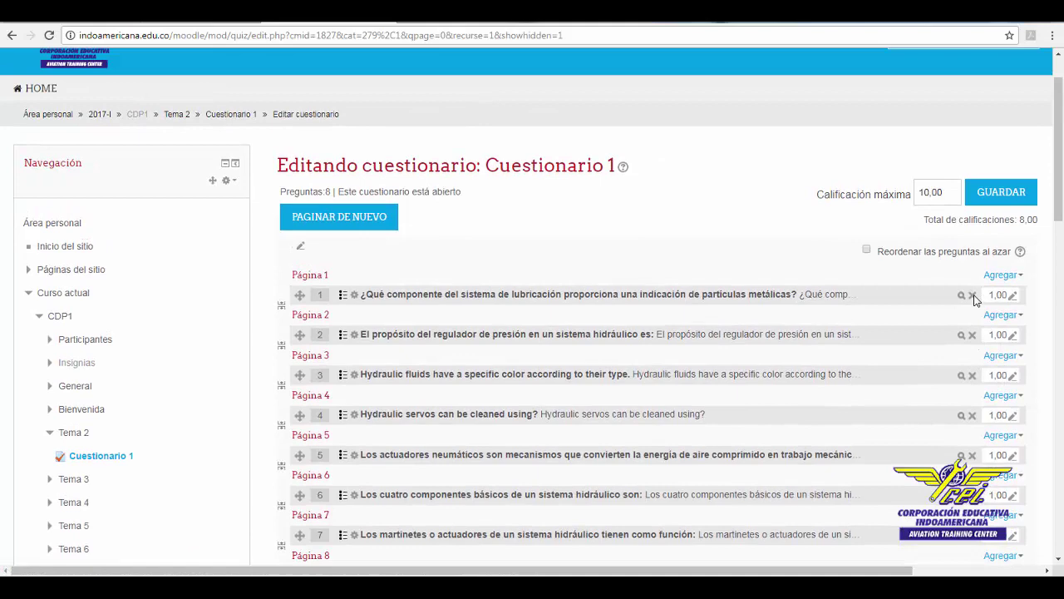
pyautogui.click(994, 206)
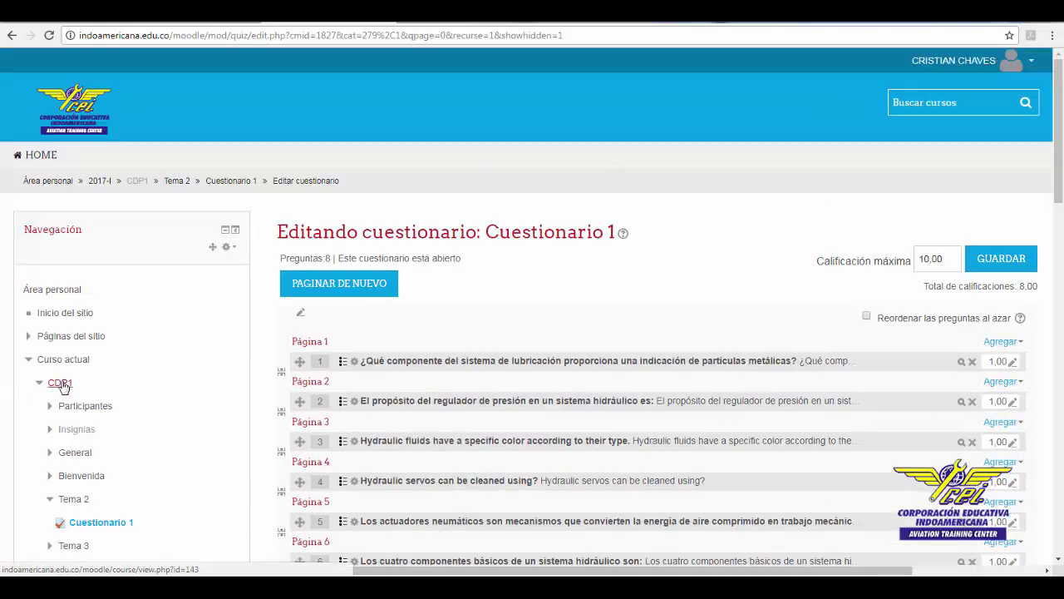
pyautogui.click(62, 384)
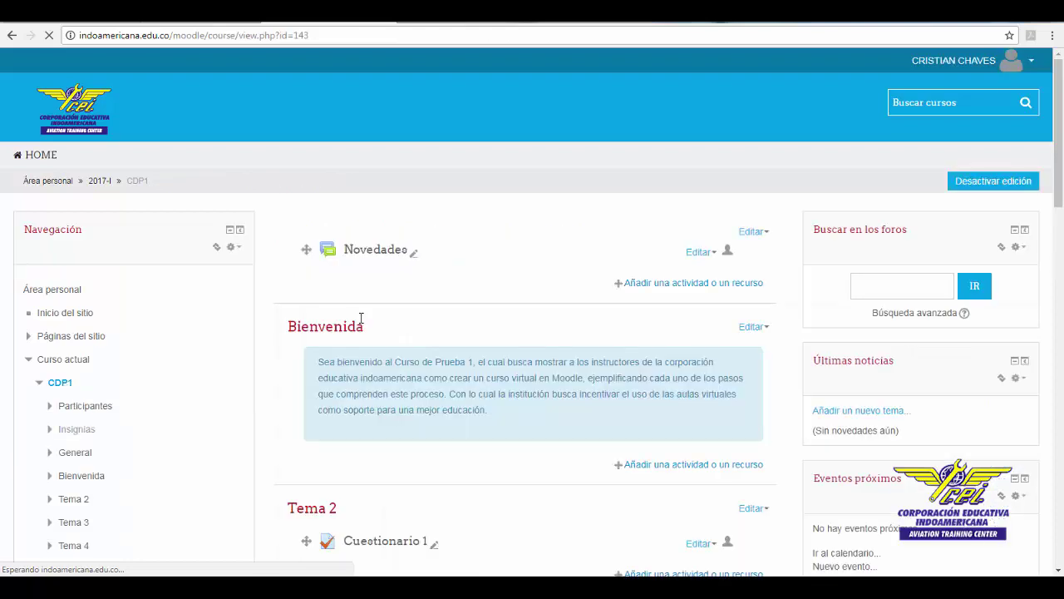
pyautogui.scroll(-2, 361, 435)
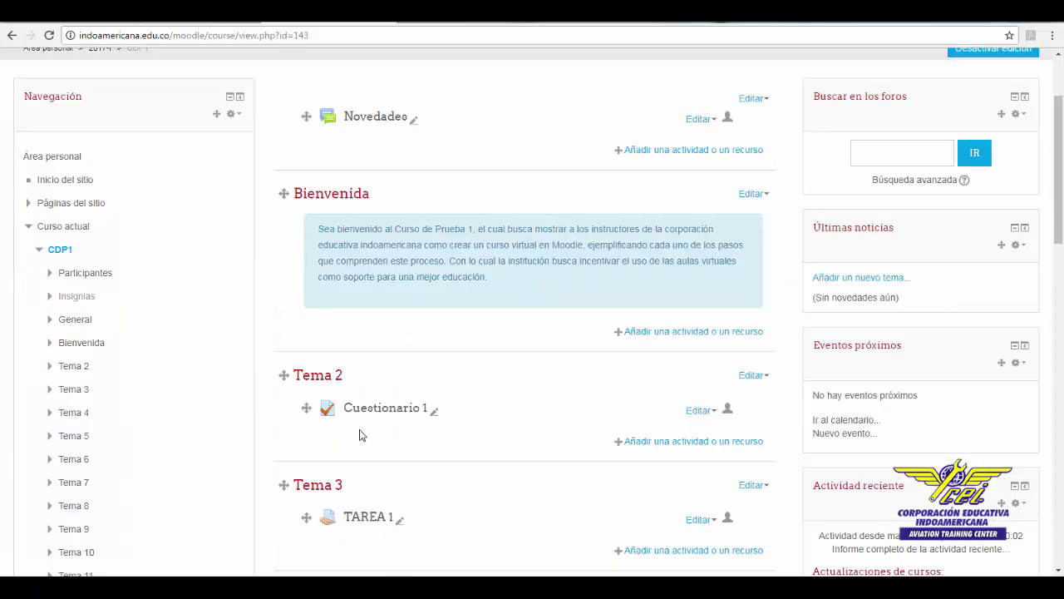